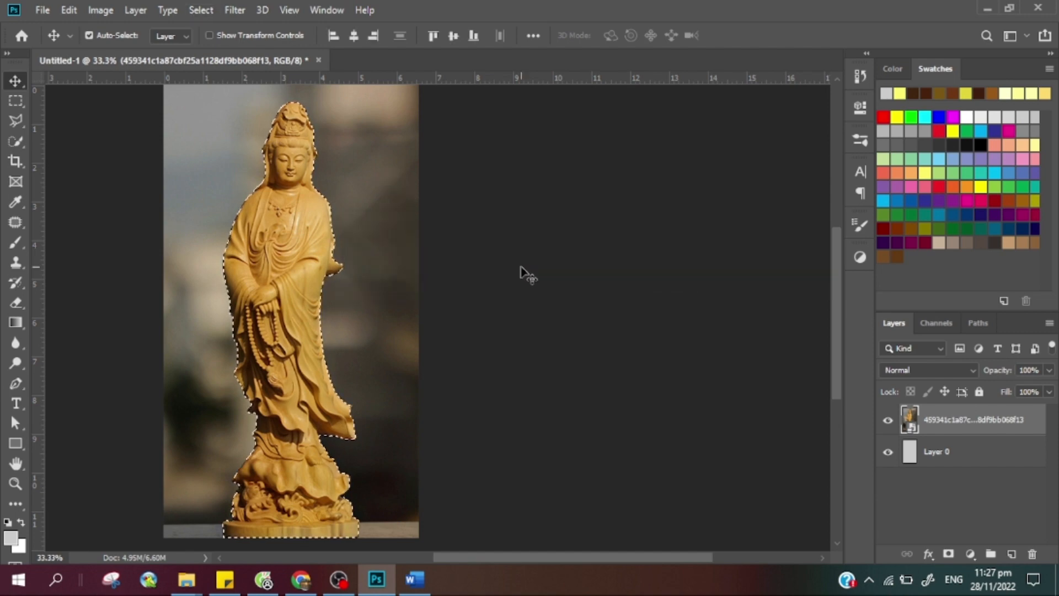
Copy the selected statue onto its own layer and hide the original photo layer
key(ctrl+j)
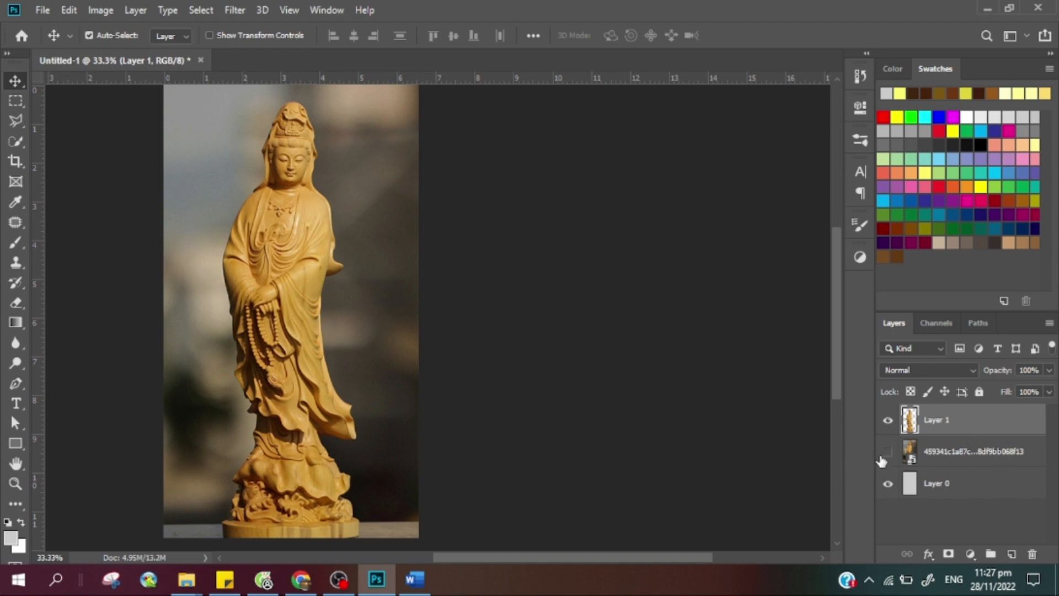
click(963, 486)
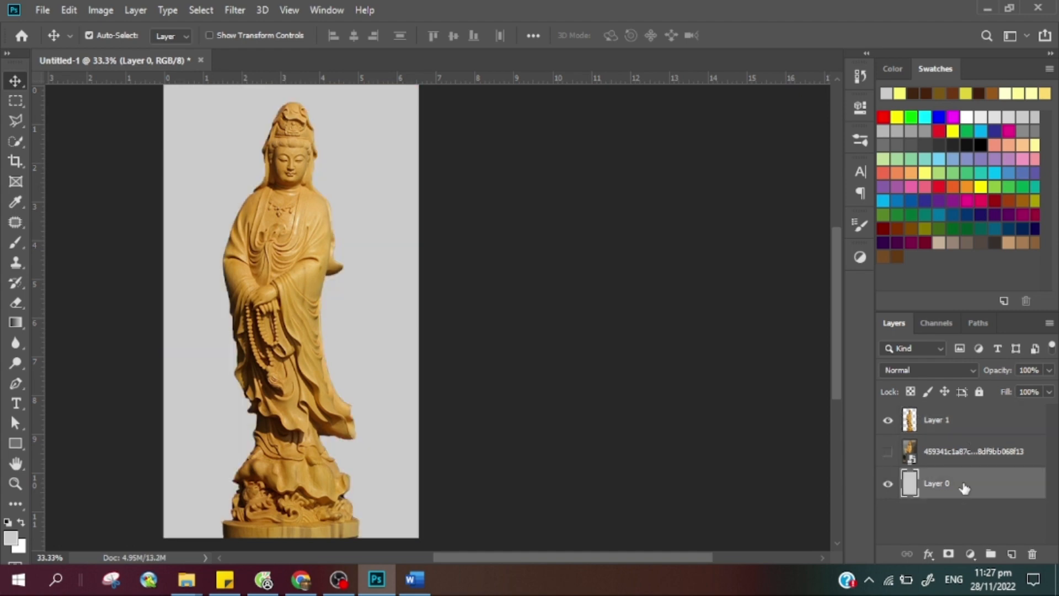
Convert the cut-out statue layer, Layer 1, to a Smart Object
click(982, 427)
right_click(943, 418)
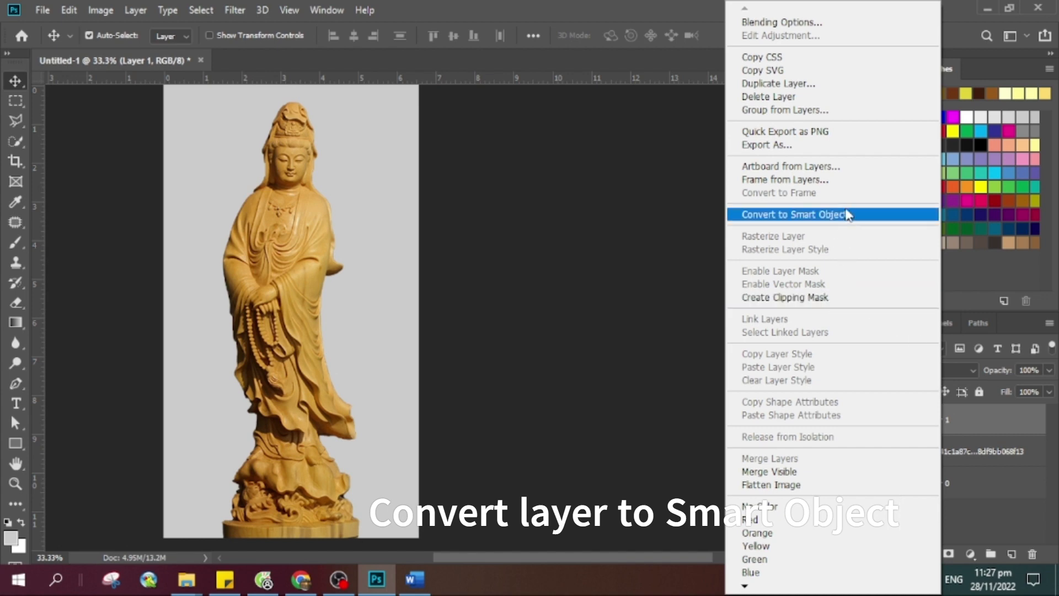
click(855, 219)
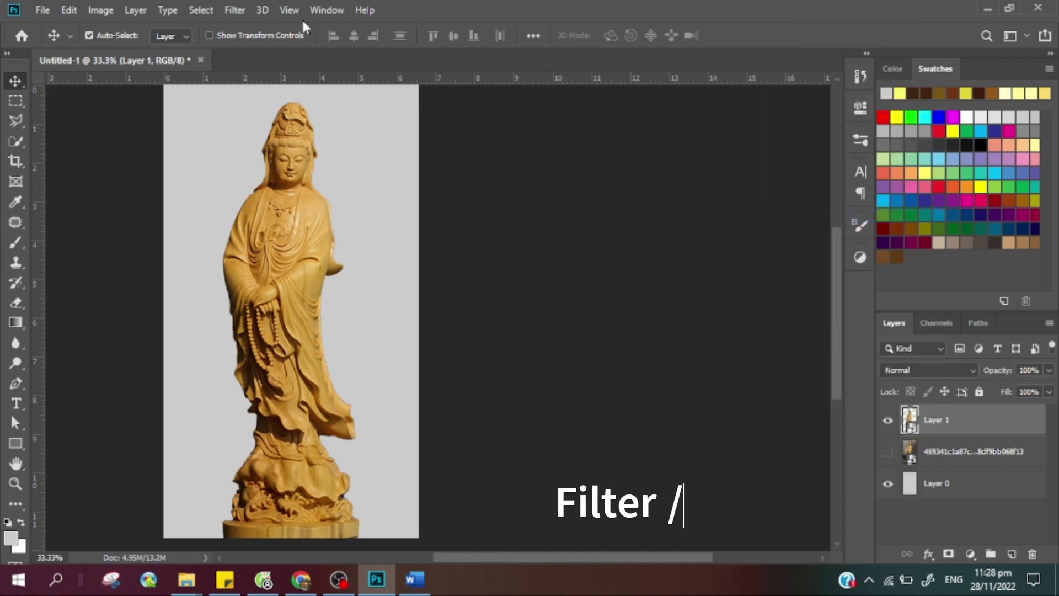
Start the Oil Paint filter on the statue layer and set its Stylization to 2.6
click(236, 11)
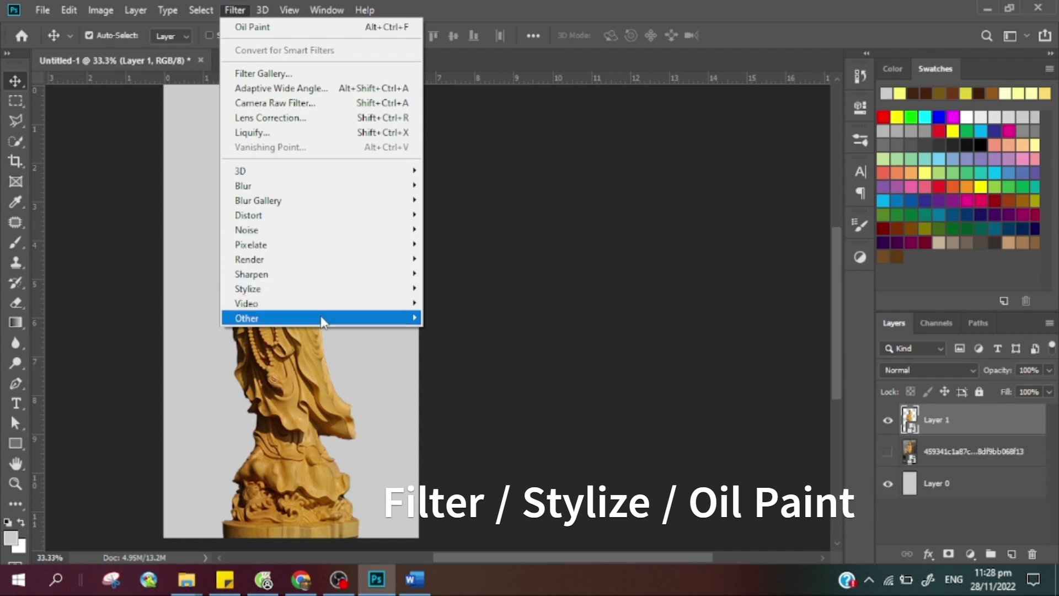
mouse_move(339, 291)
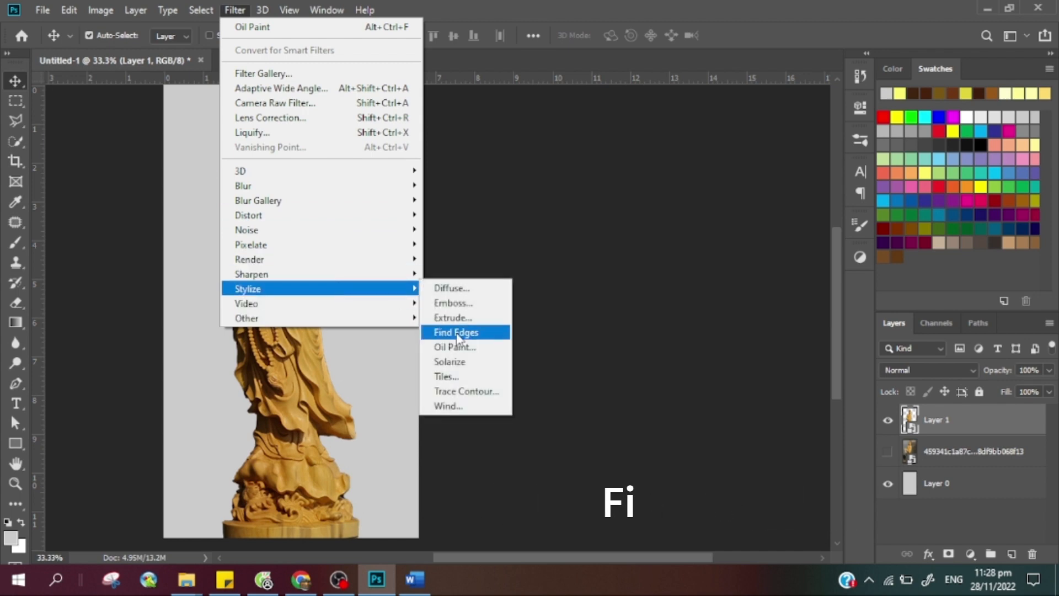
click(453, 346)
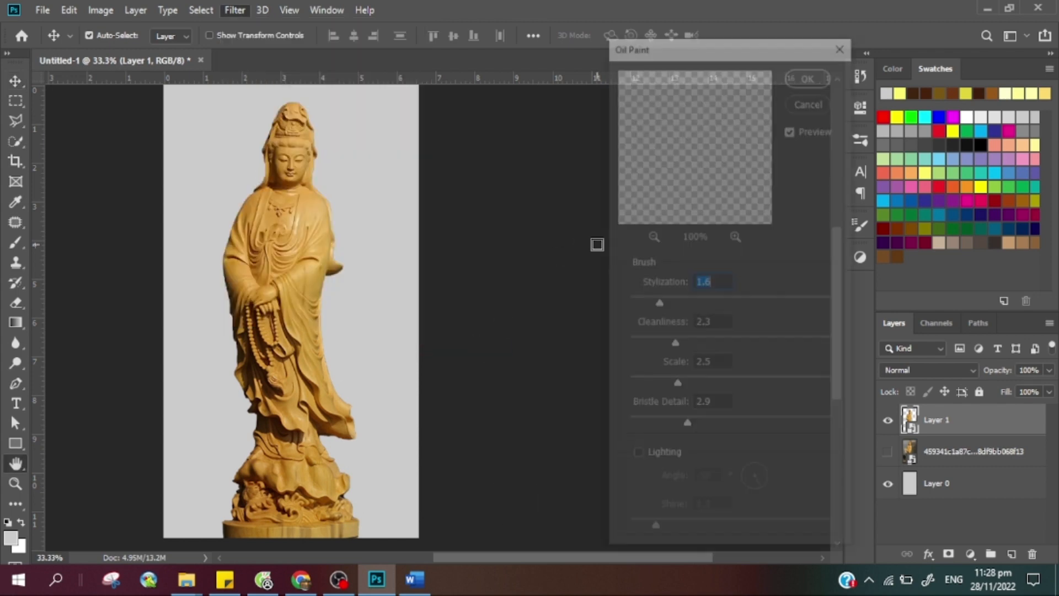
drag(709, 153, 727, 192)
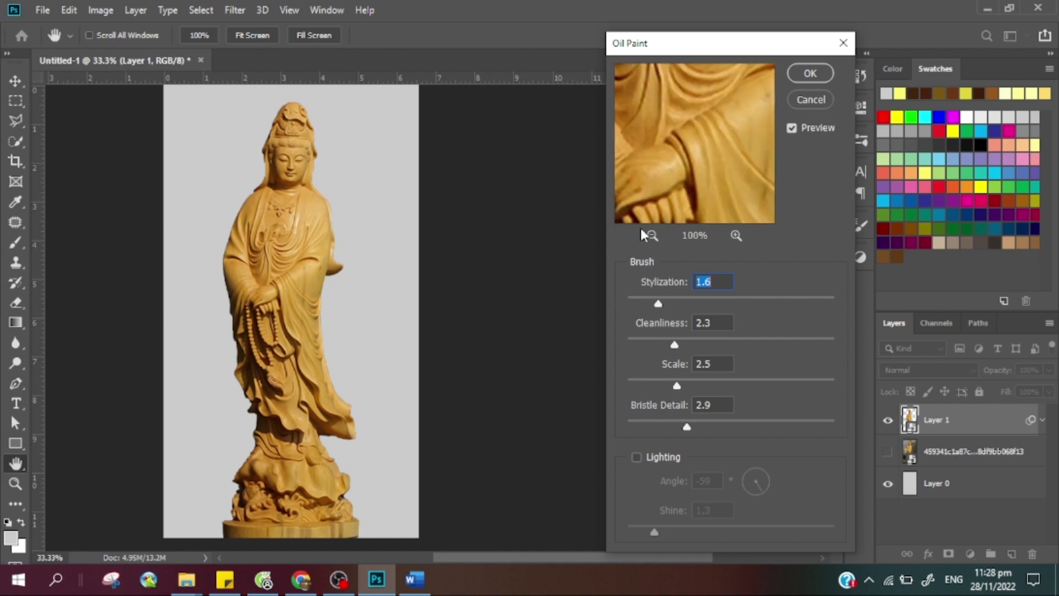
click(650, 235)
click(652, 235)
drag(711, 83, 702, 192)
mouse_move(688, 303)
mouse_down()
mouse_move(710, 302)
mouse_move(680, 303)
mouse_up()
Set the Oil Paint Cleanliness to 0.8, judging the line clarity on the statue's face, and apply the filter
click(698, 345)
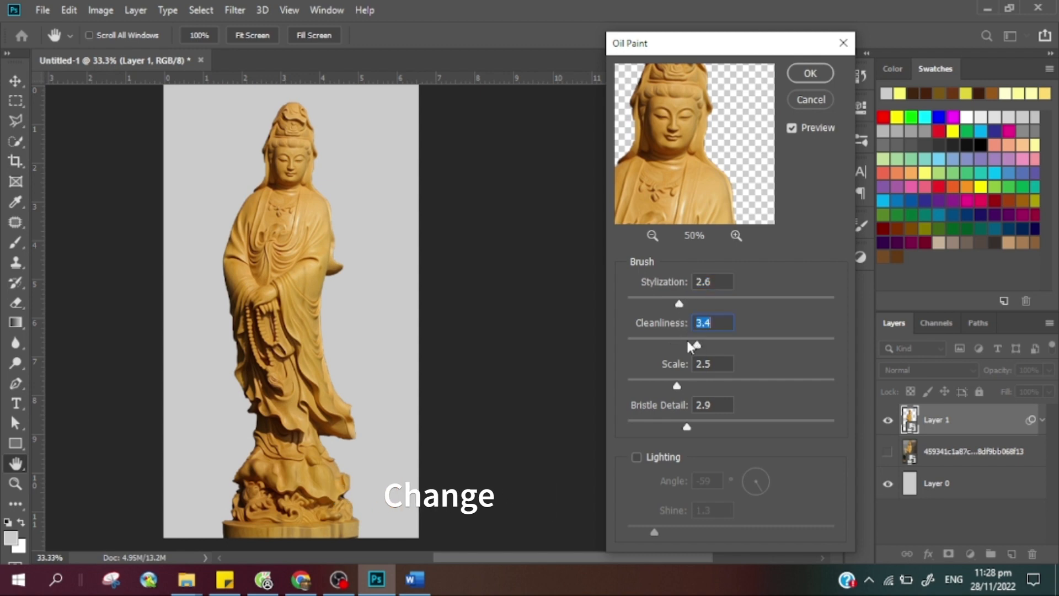
click(736, 235)
click(736, 236)
click(737, 235)
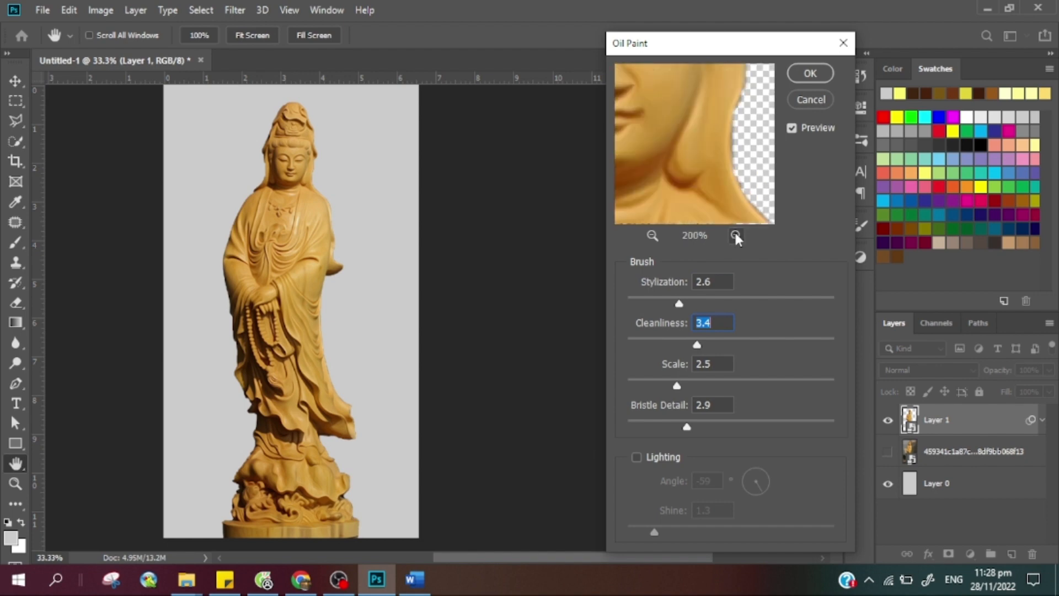
drag(687, 116, 704, 194)
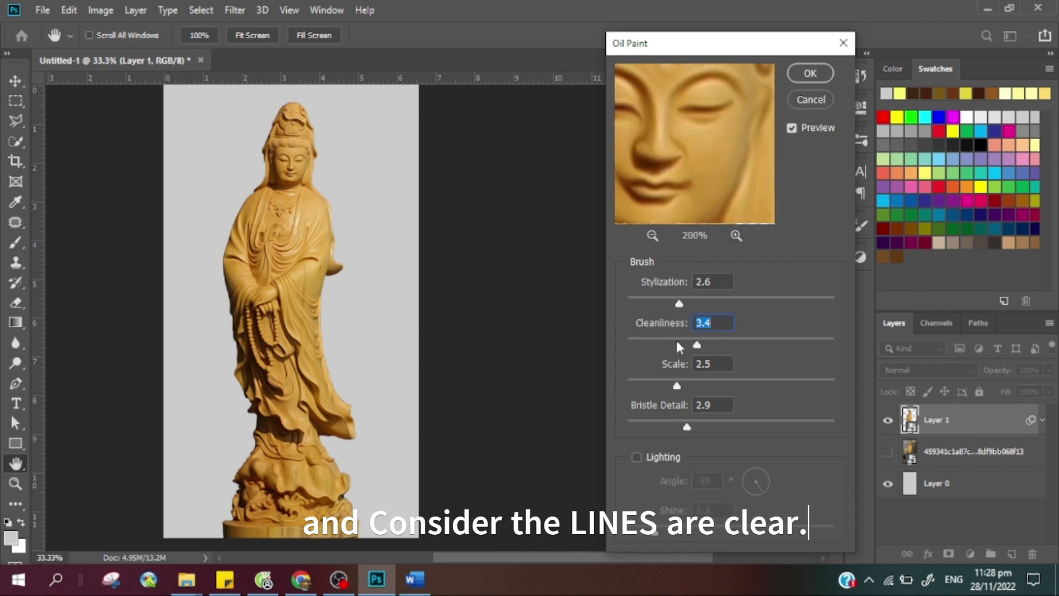
drag(678, 346, 644, 346)
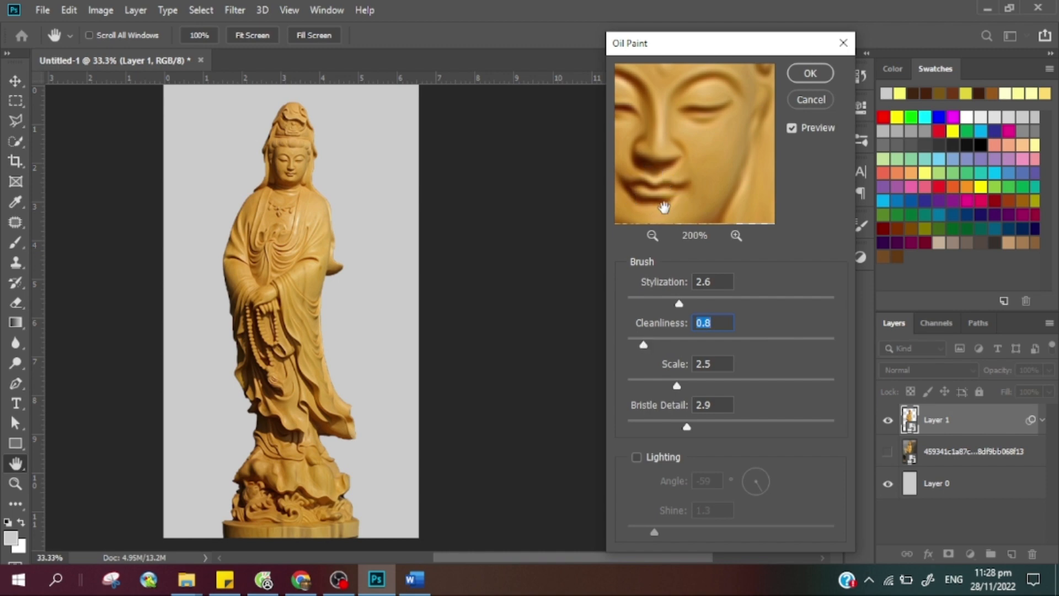
click(809, 71)
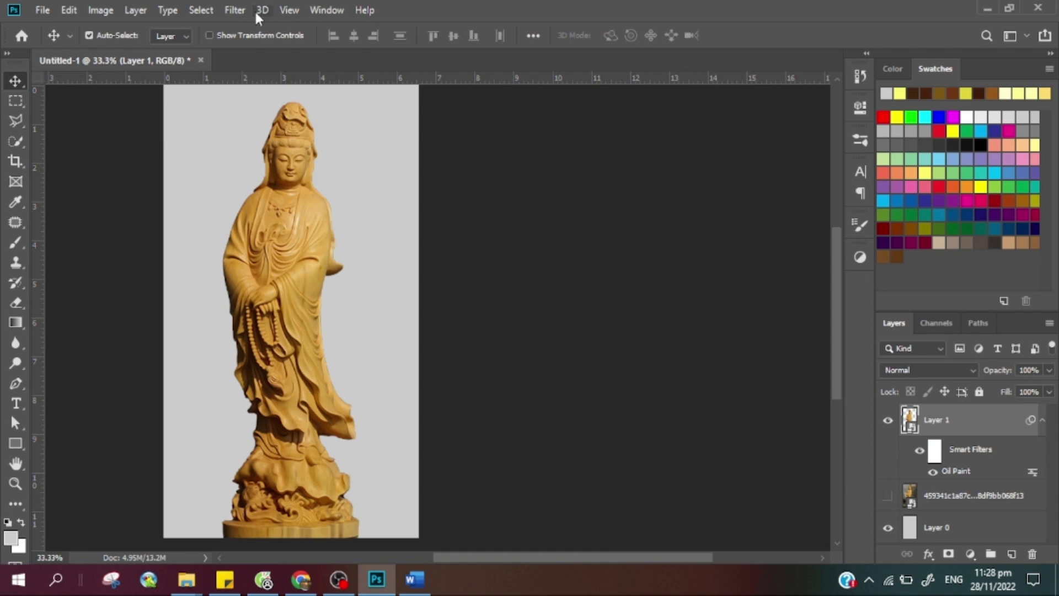
Apply the Filter Gallery's Poster Edges effect to the statue layer with Edge Thickness at 10
click(236, 16)
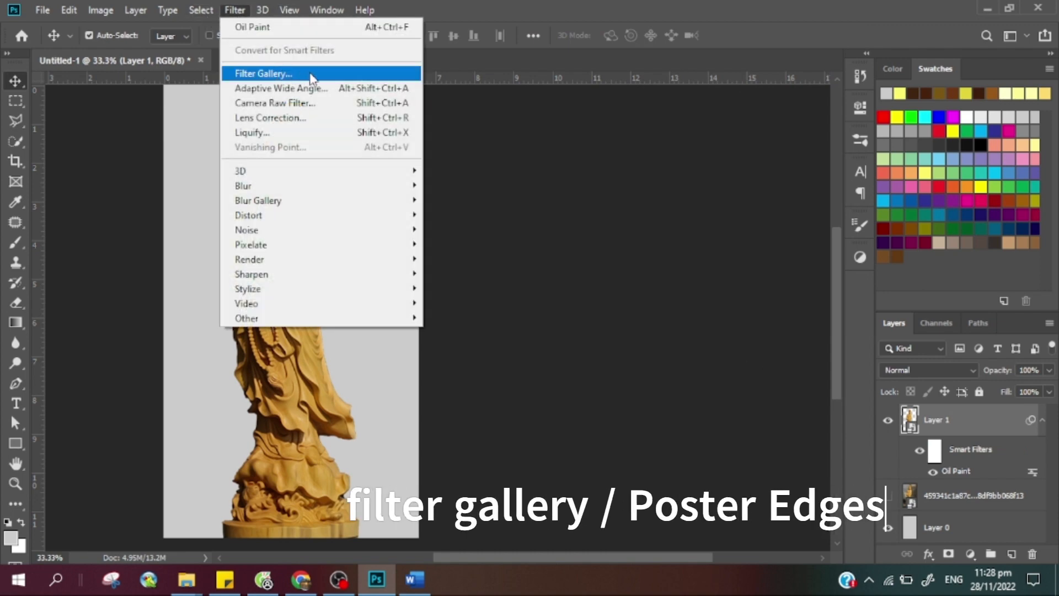
click(283, 74)
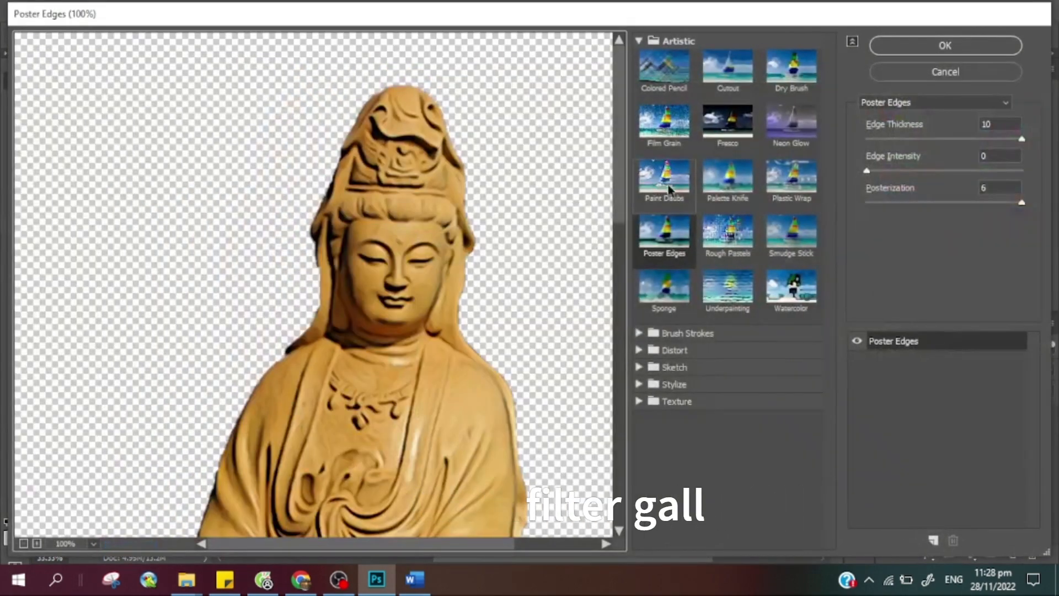
click(672, 241)
drag(451, 260, 386, 186)
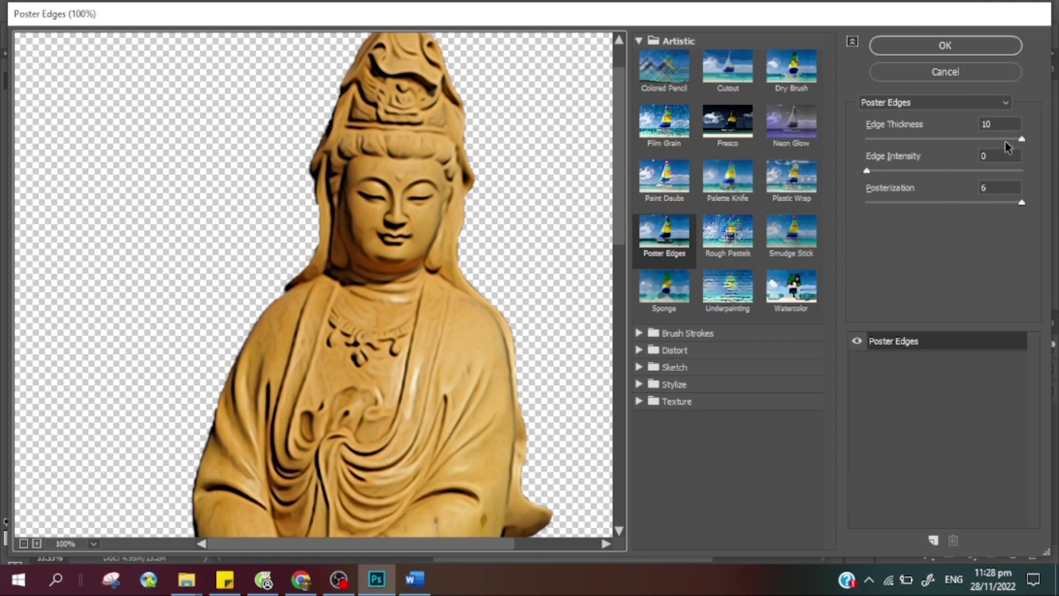
mouse_move(1022, 141)
mouse_down()
mouse_move(985, 146)
mouse_move(1031, 136)
mouse_up()
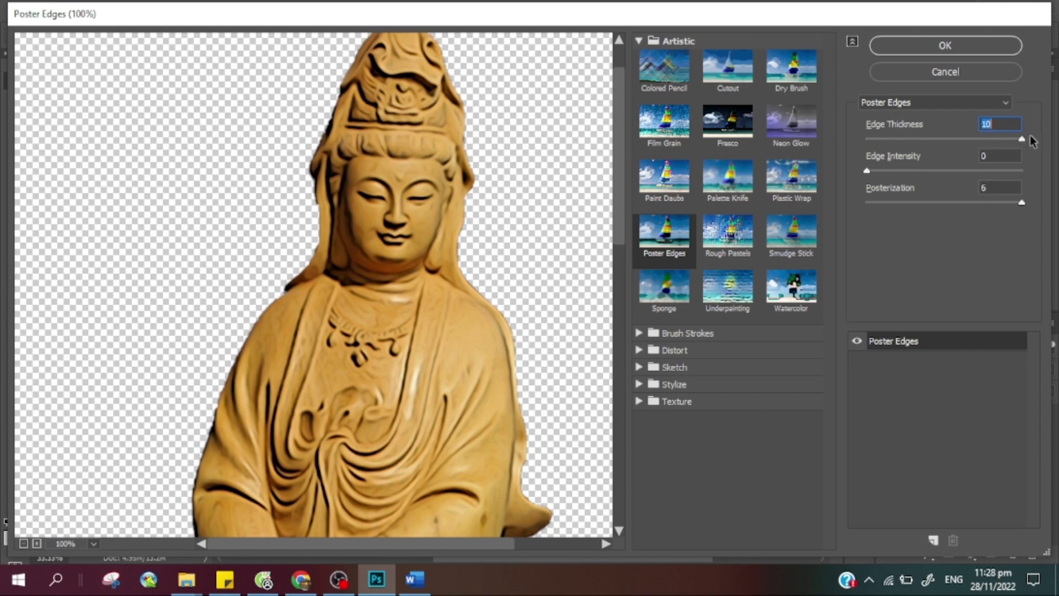
click(974, 43)
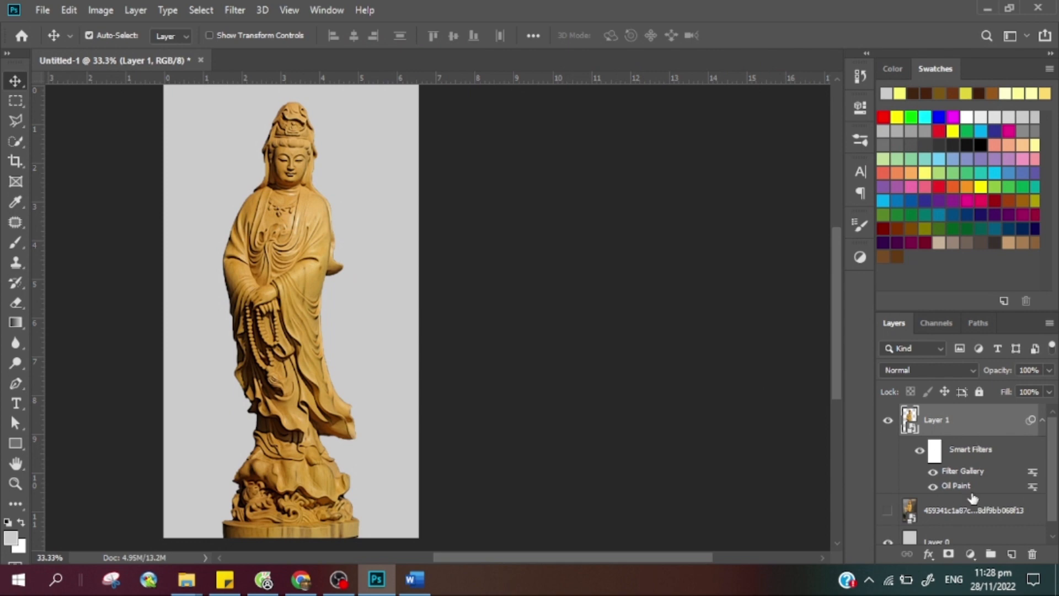
Sharpen the statue layer with an Unsharp Mask filter, setting the Amount to 248%
click(244, 15)
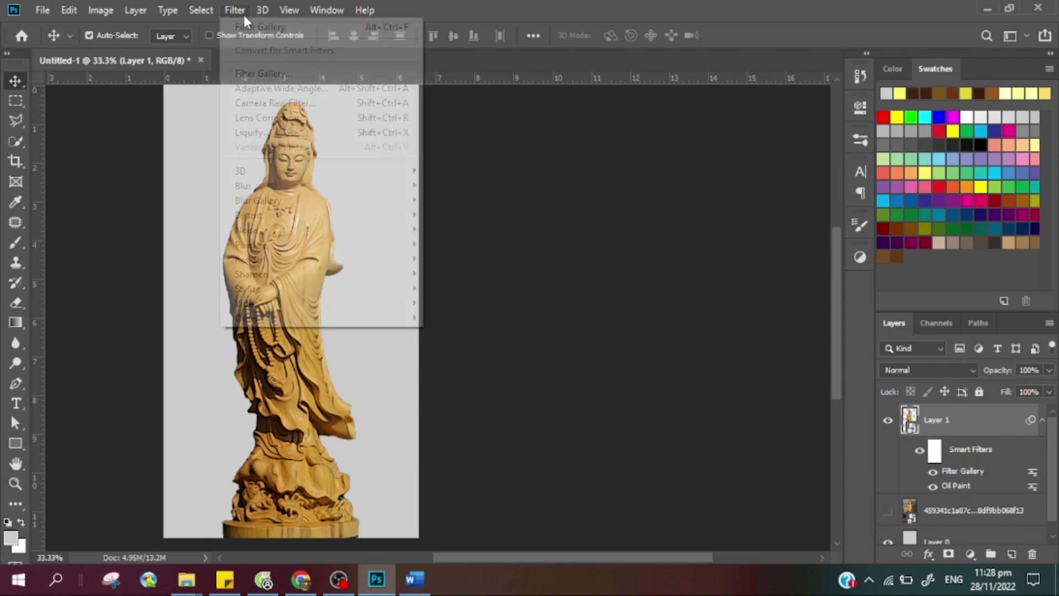
mouse_move(345, 312)
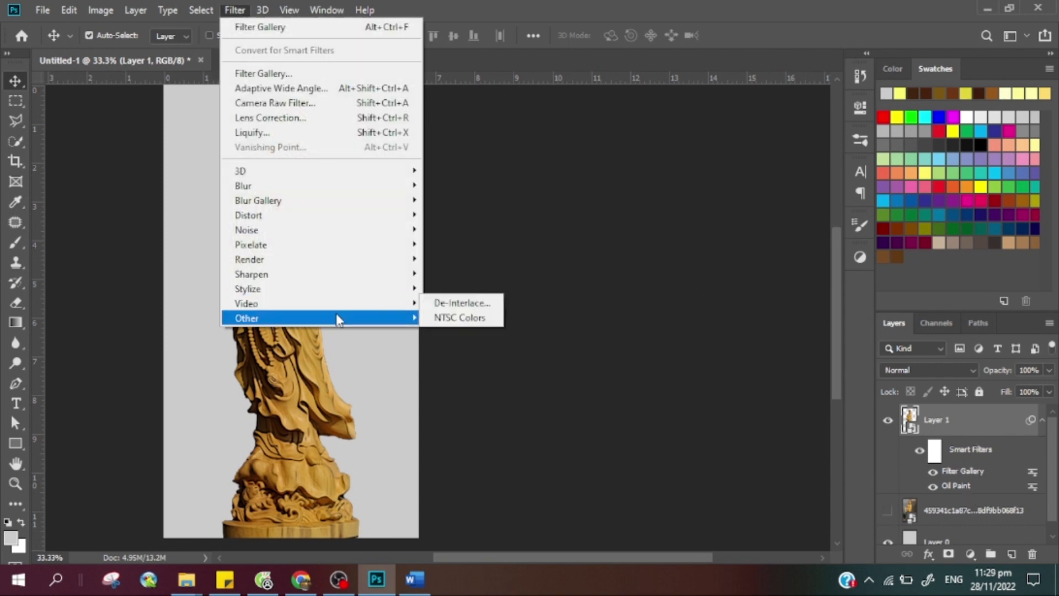
mouse_move(375, 280)
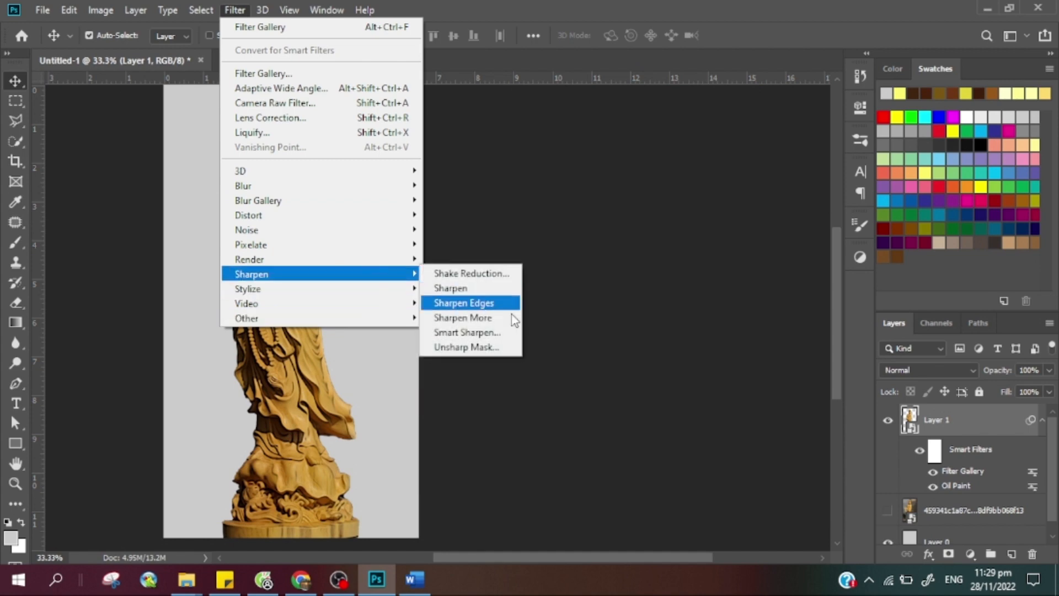
click(512, 345)
drag(556, 218, 601, 193)
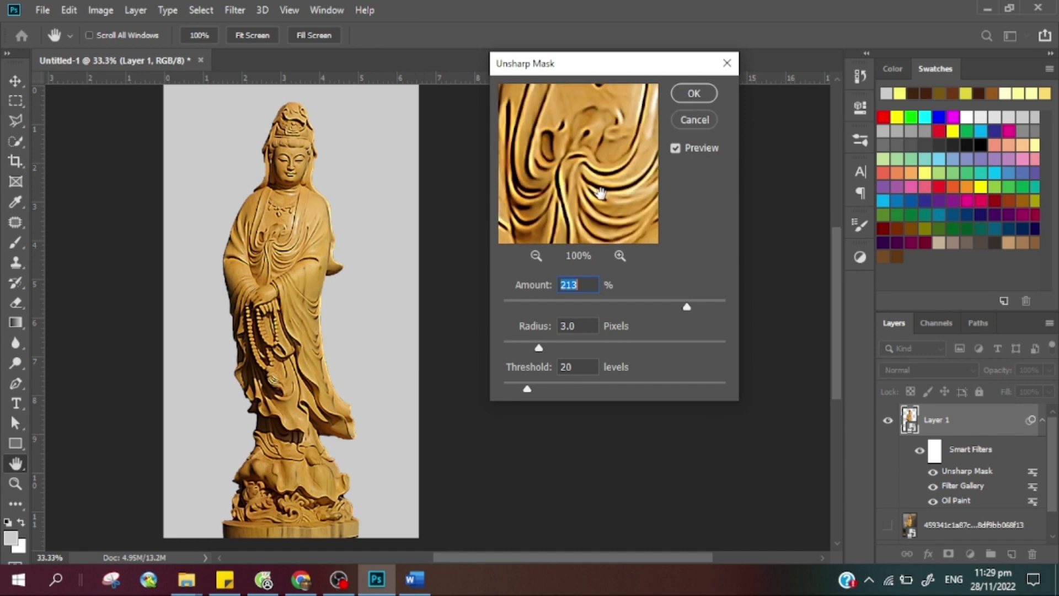
click(657, 304)
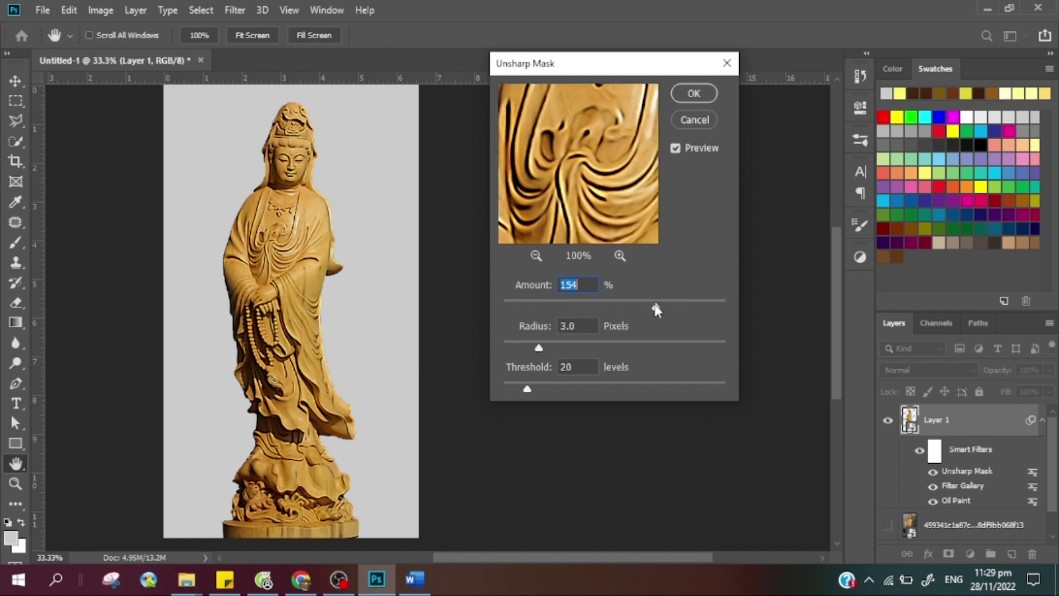
click(687, 307)
drag(690, 308, 697, 306)
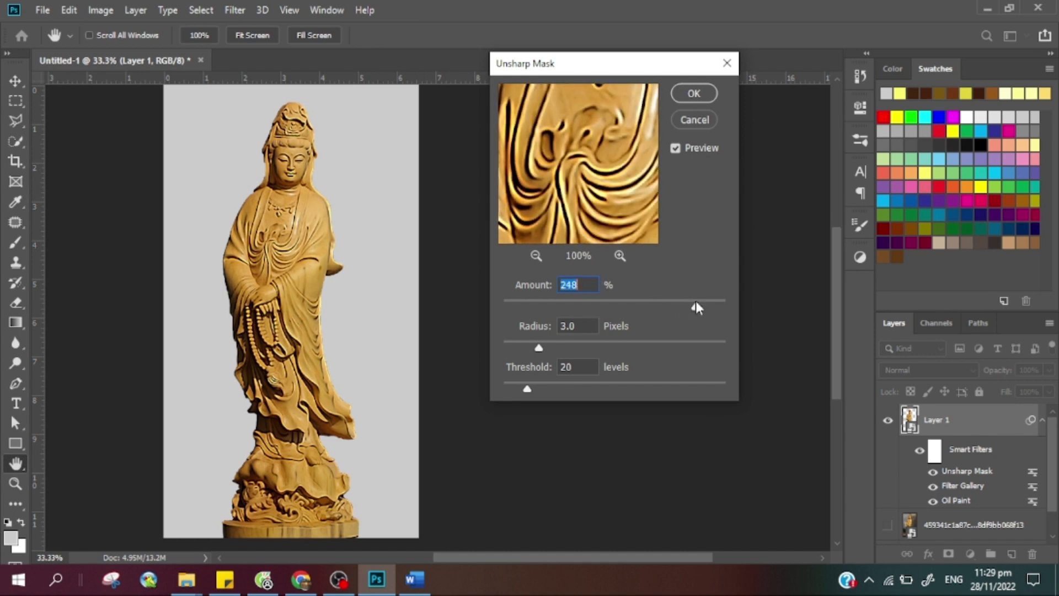
click(709, 95)
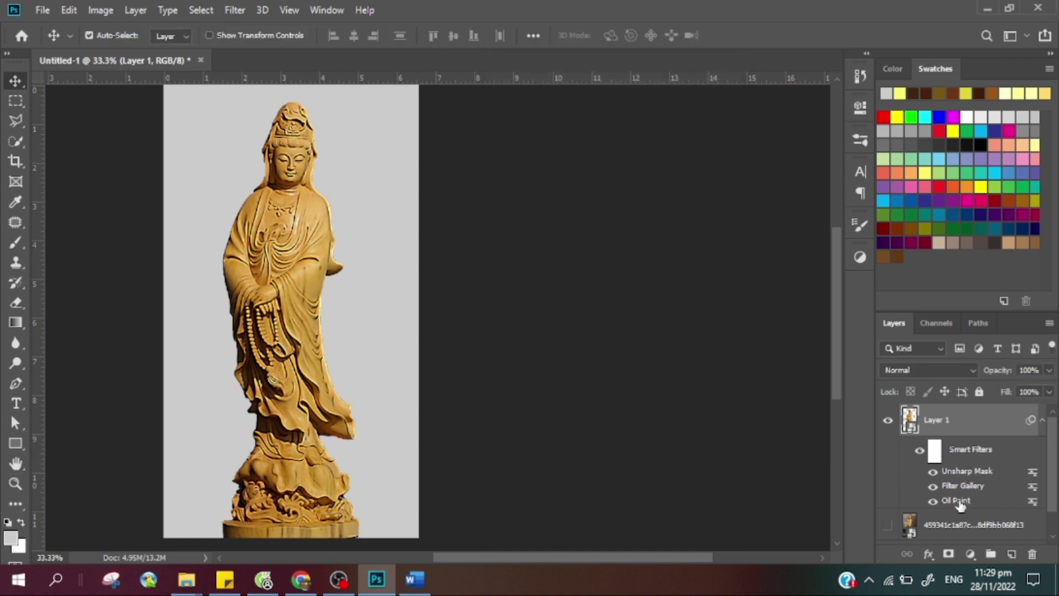
Duplicate the Oil Paint smart filter above Unsharp Mask and check the statue's upper body up close
drag(986, 503, 982, 468)
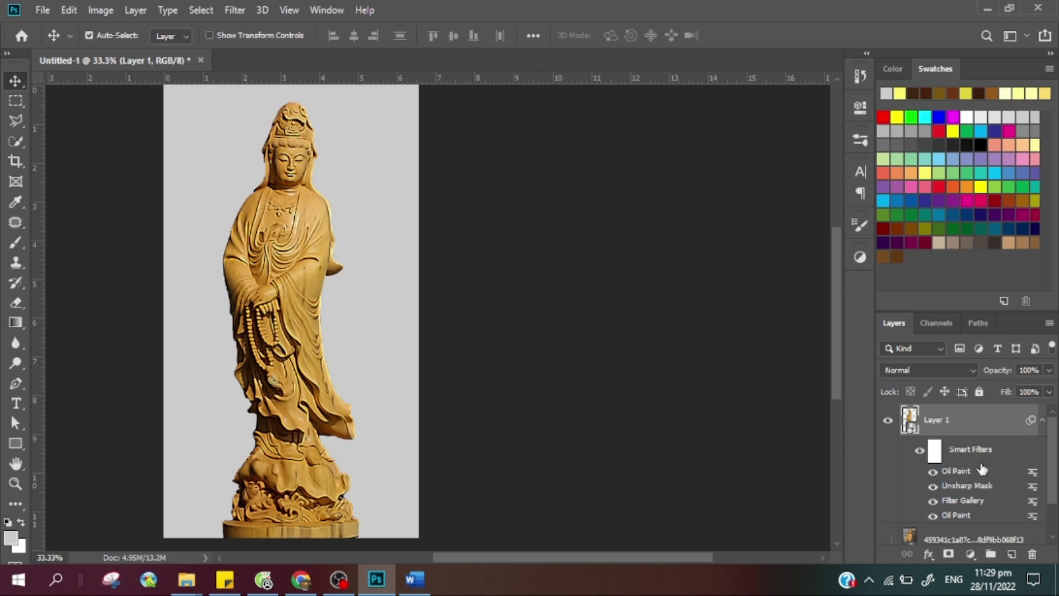
key(z)
click(305, 215)
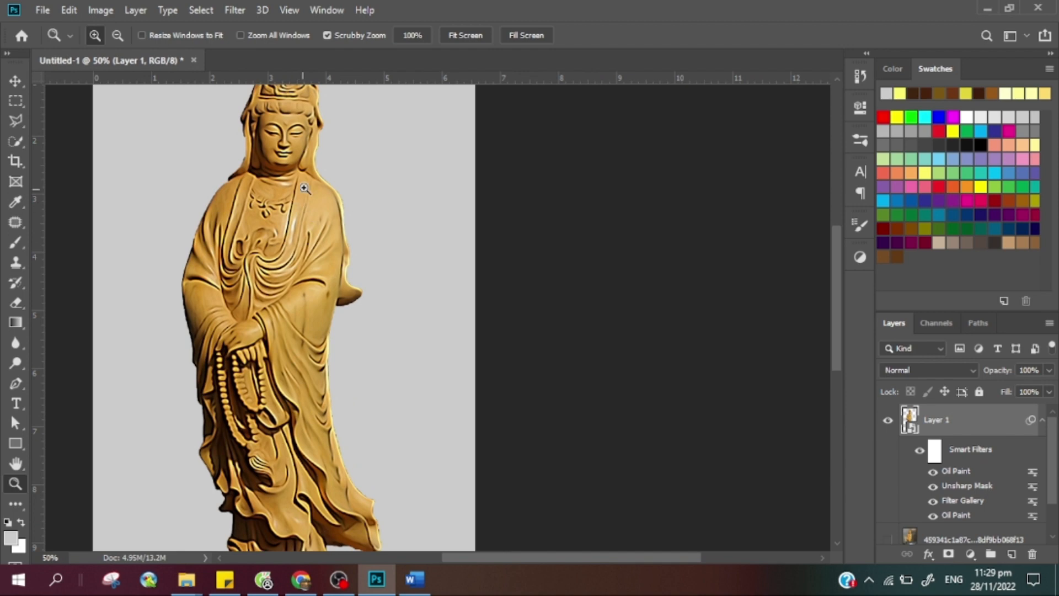
click(276, 189)
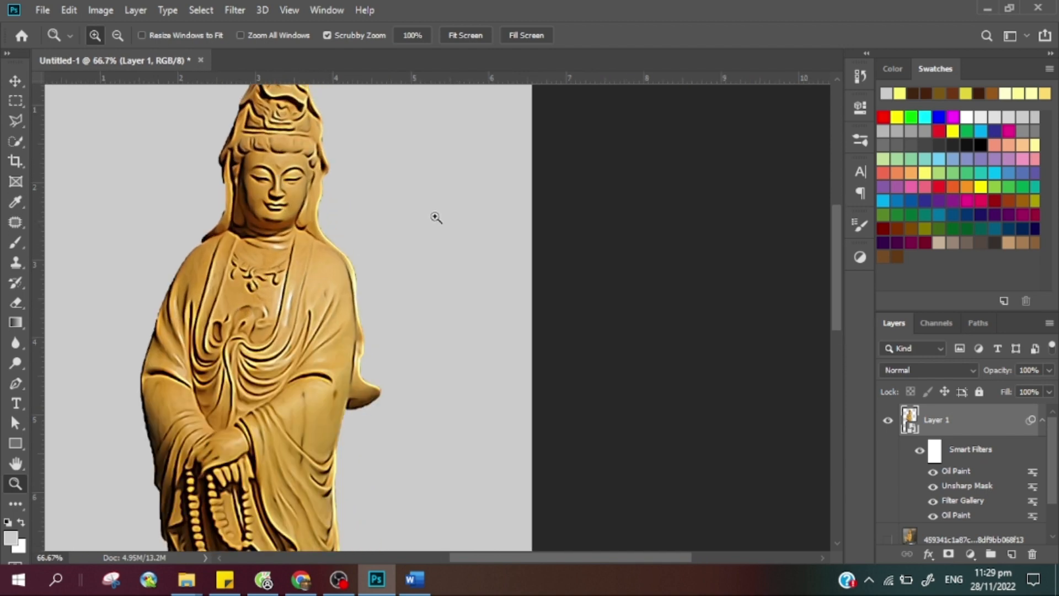
Add a Hue/Saturation adjustment layer above the statue with Saturation set to -100
click(971, 555)
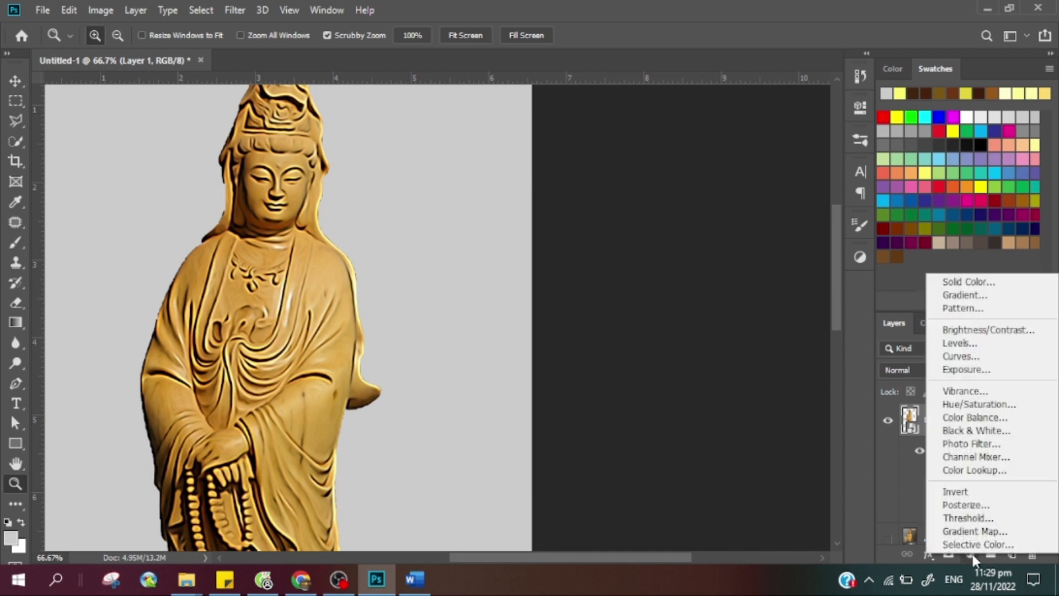
click(989, 404)
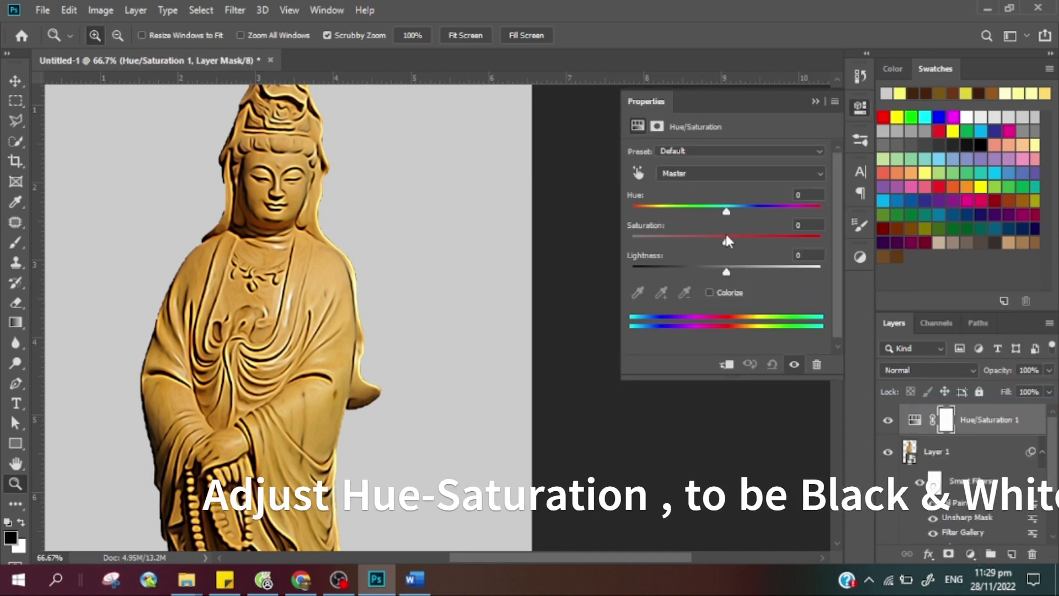
drag(727, 240, 608, 236)
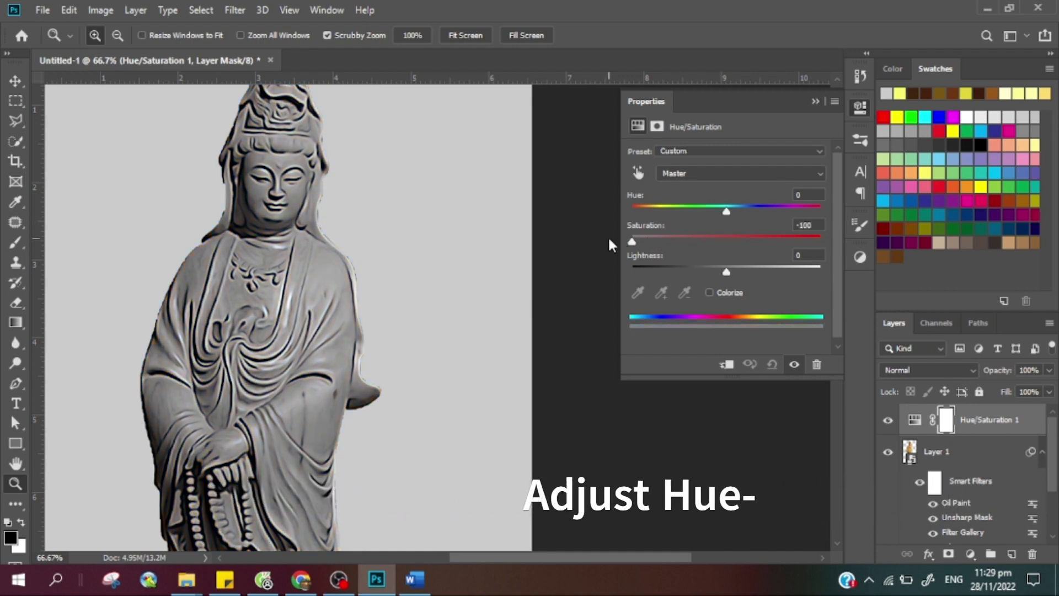
Add a Posterize adjustment layer on top of the layer stack and set its Levels to 6
click(970, 554)
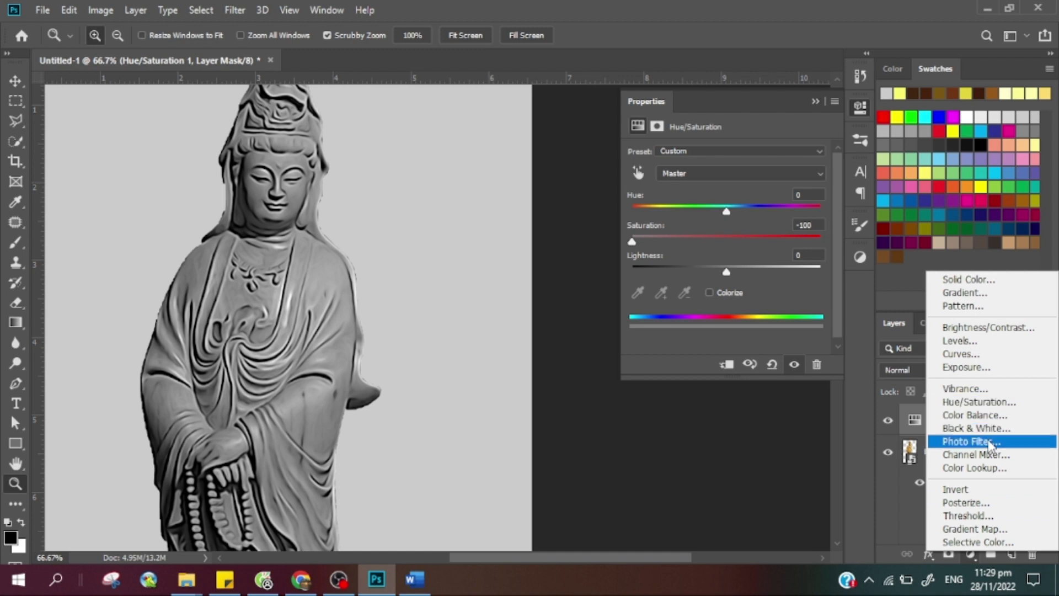
click(965, 502)
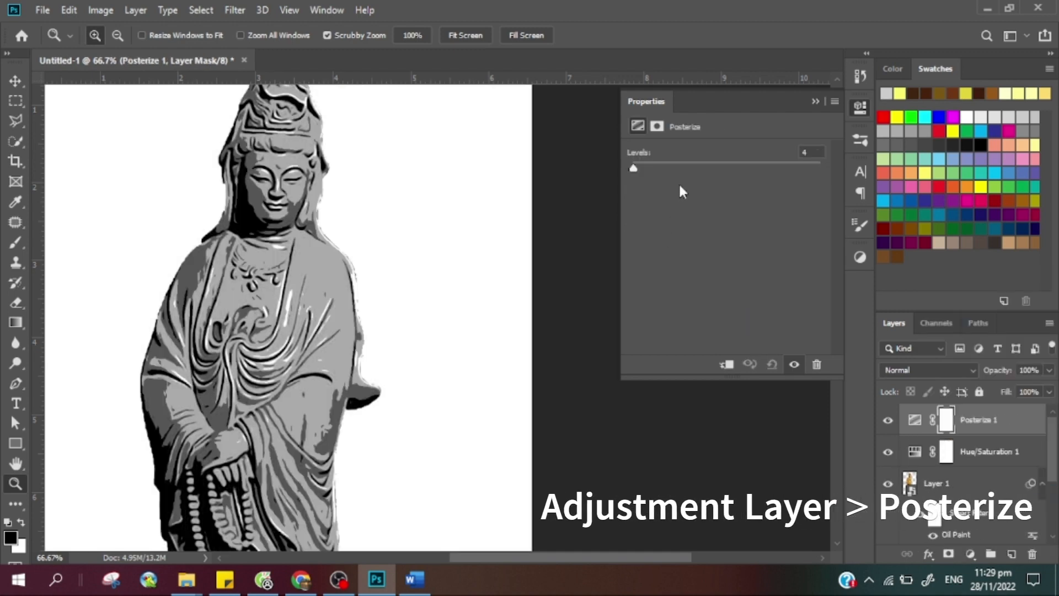
double_click(817, 151)
text(3)
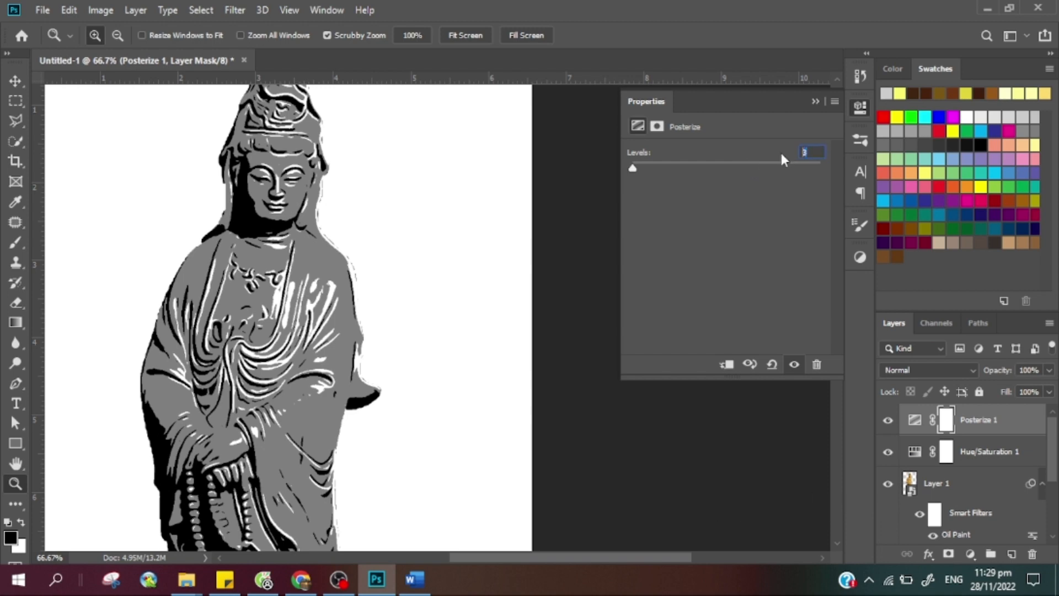
text(6)
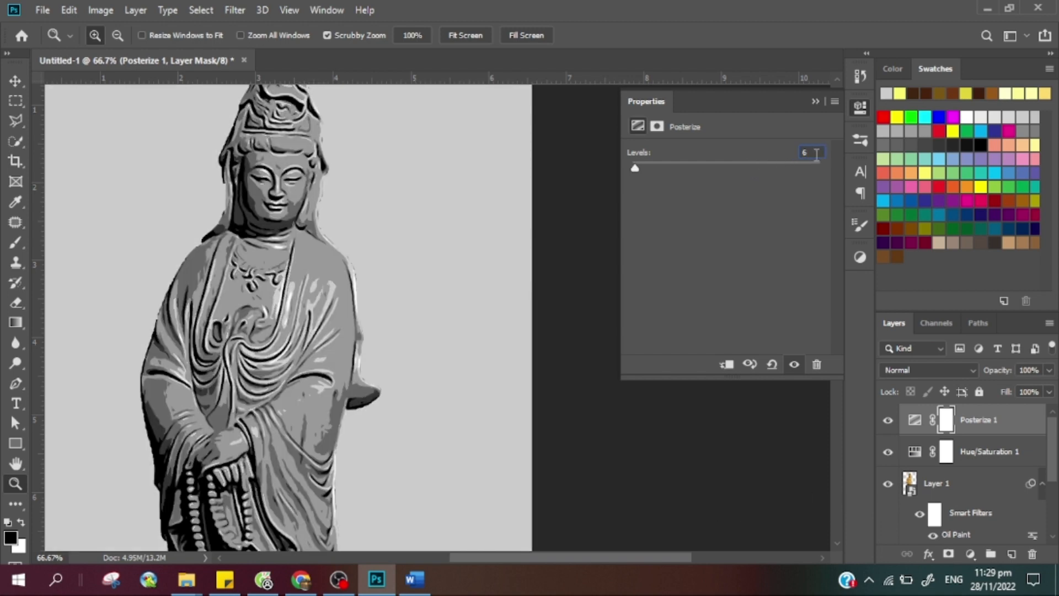
Try Posterize Levels of 5, 8 and 4 on the adjustment layer, and return the value to 6
text(5)
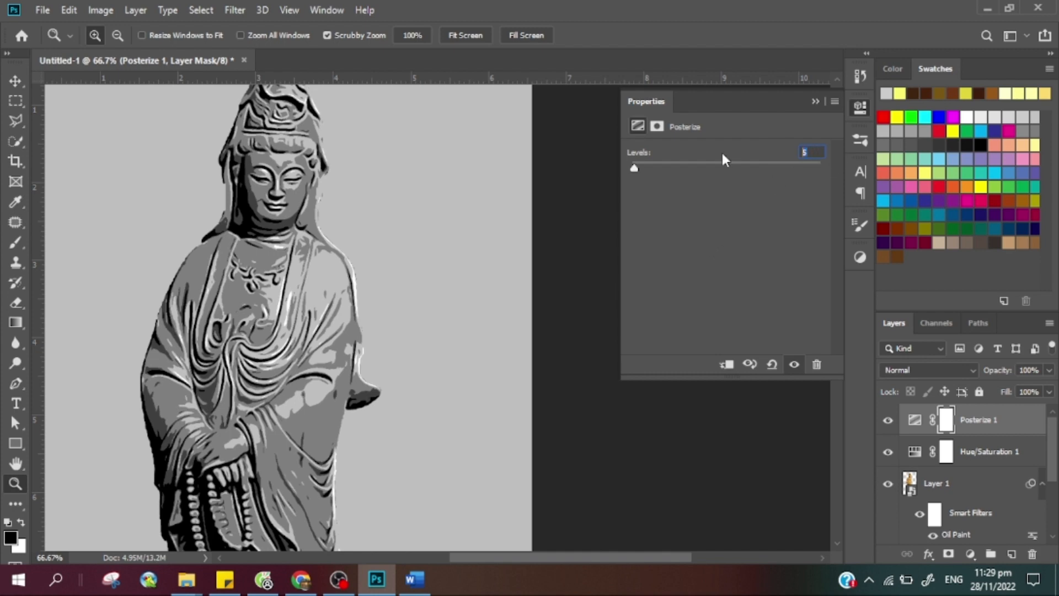
text(8)
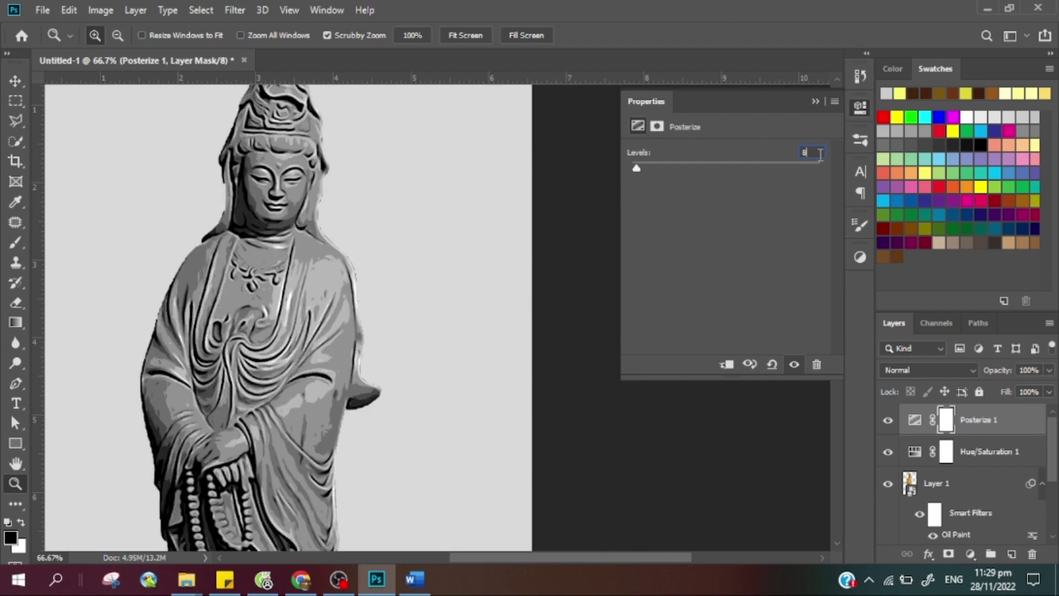
text(4)
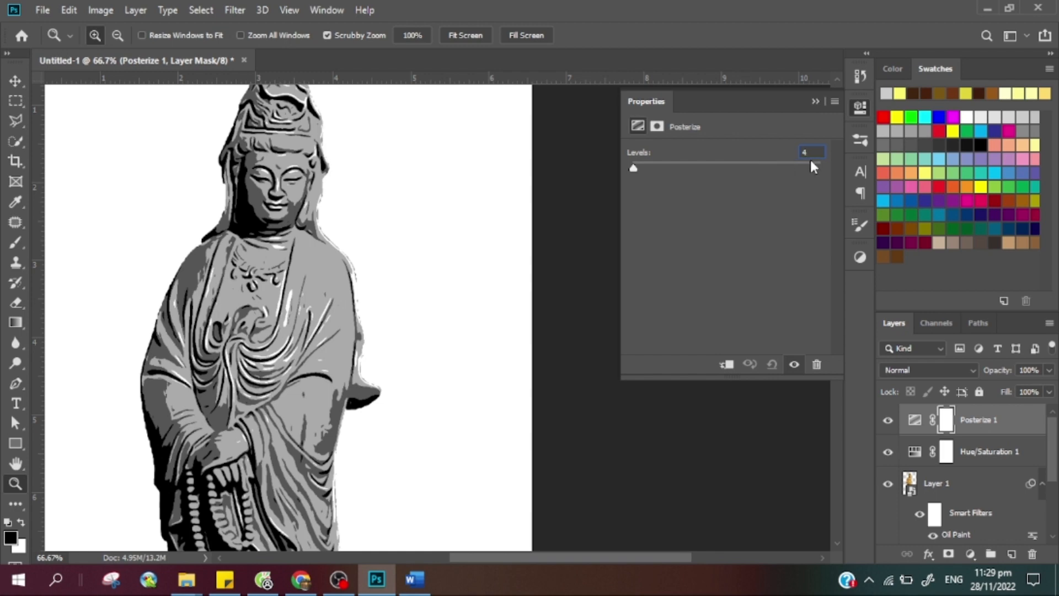
text(6)
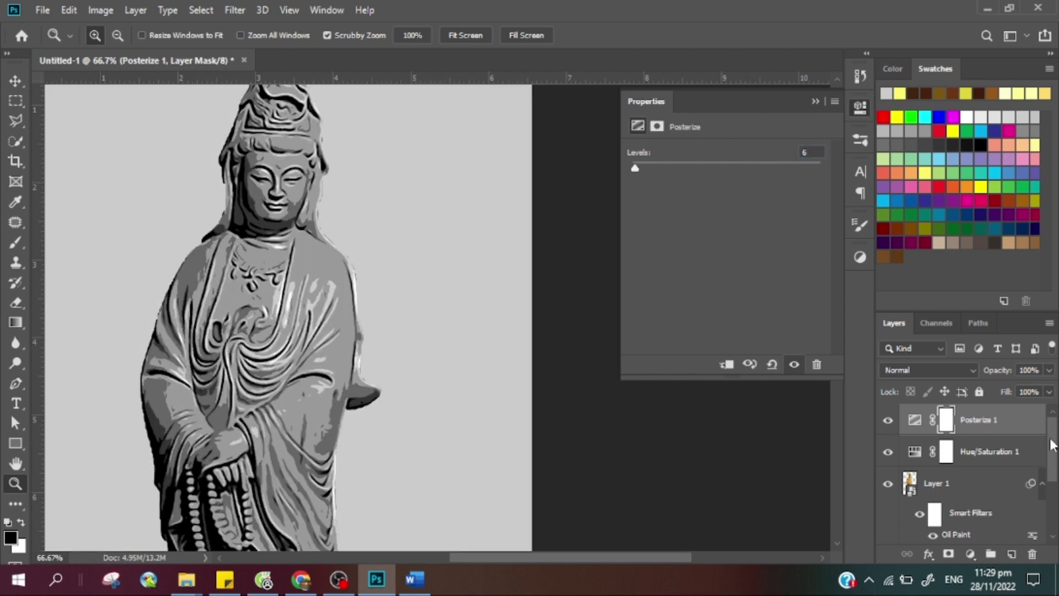
Fill the bottom background layer, Layer 0, with a dark gray swatch color
drag(1052, 445, 1051, 499)
click(944, 532)
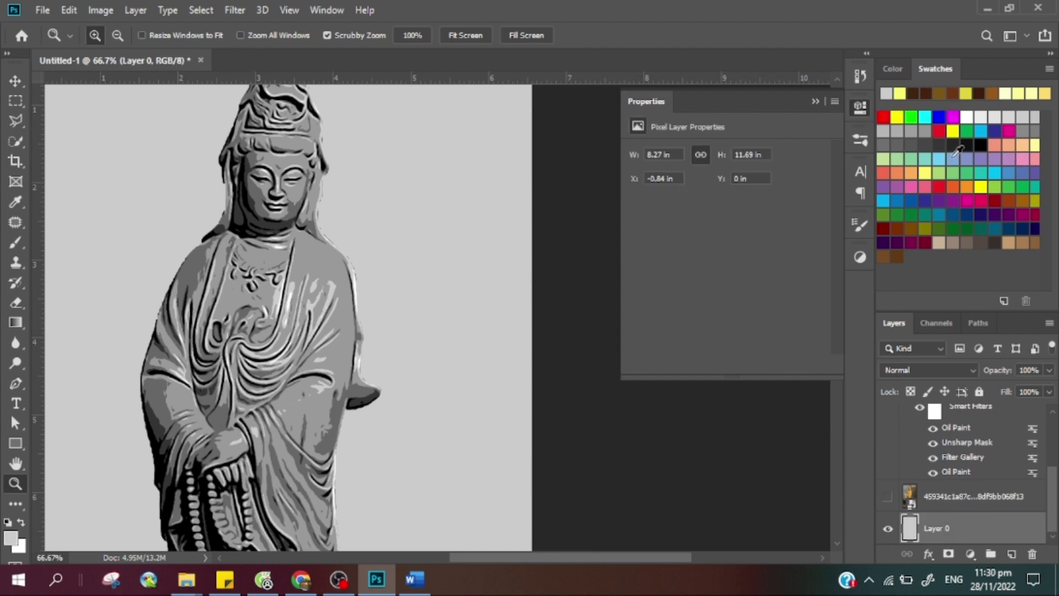
click(925, 142)
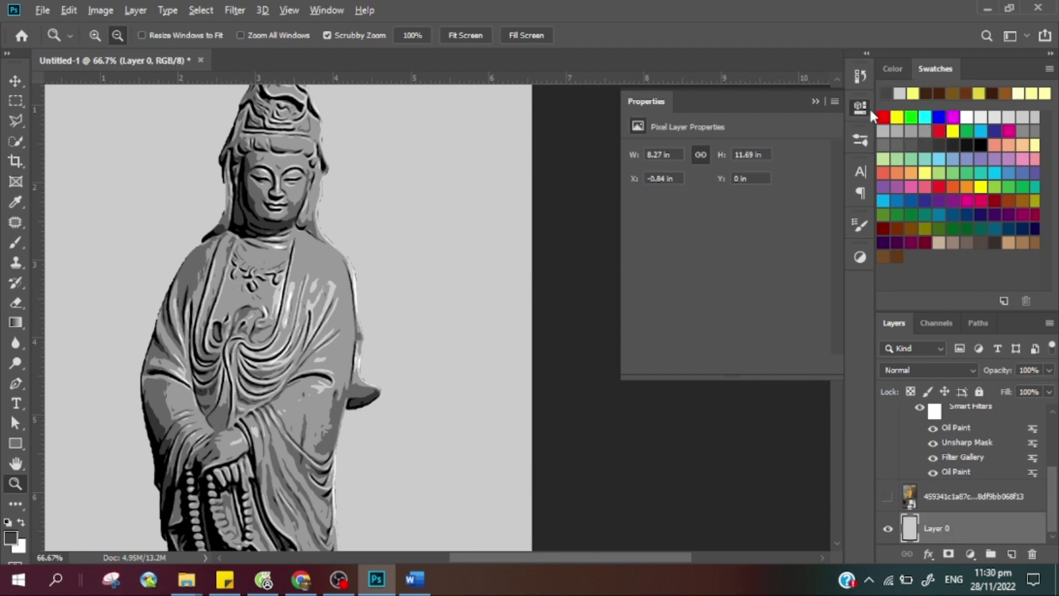
key(alt+BackSpace)
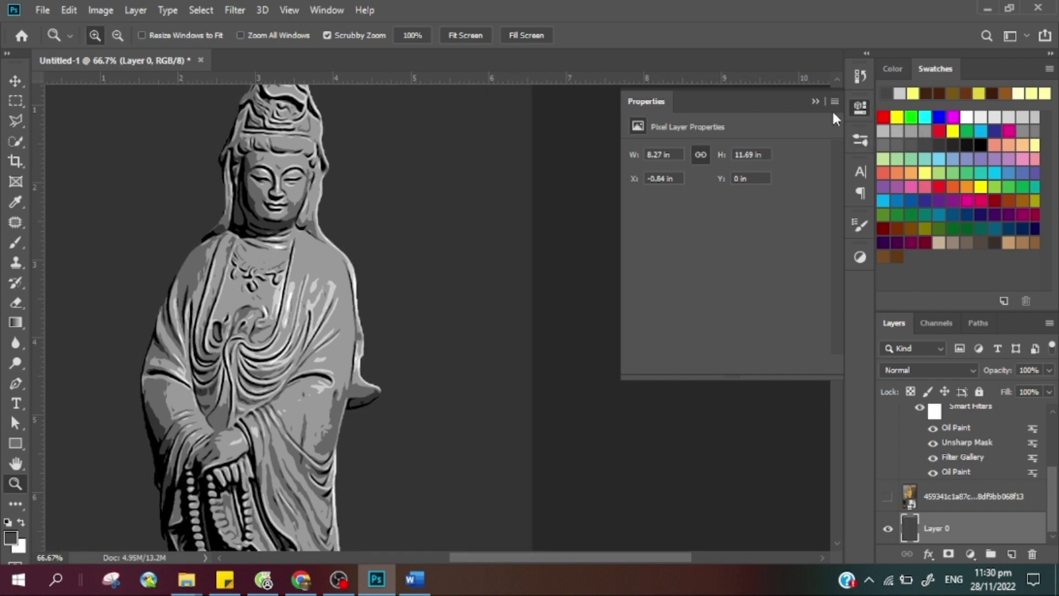
click(815, 101)
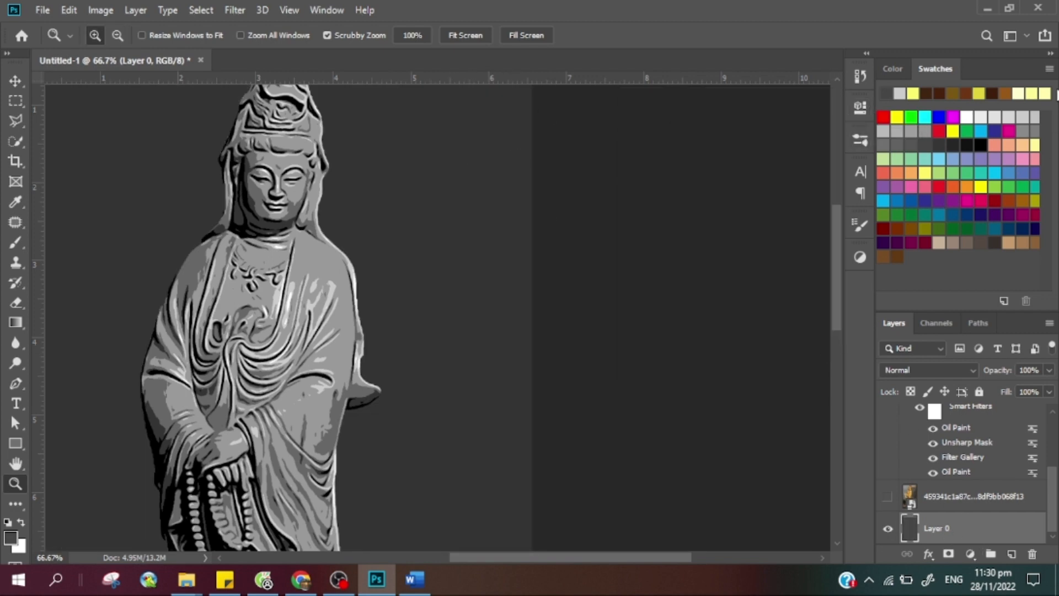
Examine the posterized statue against the dark background, both as a whole and up close around the face and upper body
alt+click(430, 279)
alt+click(524, 383)
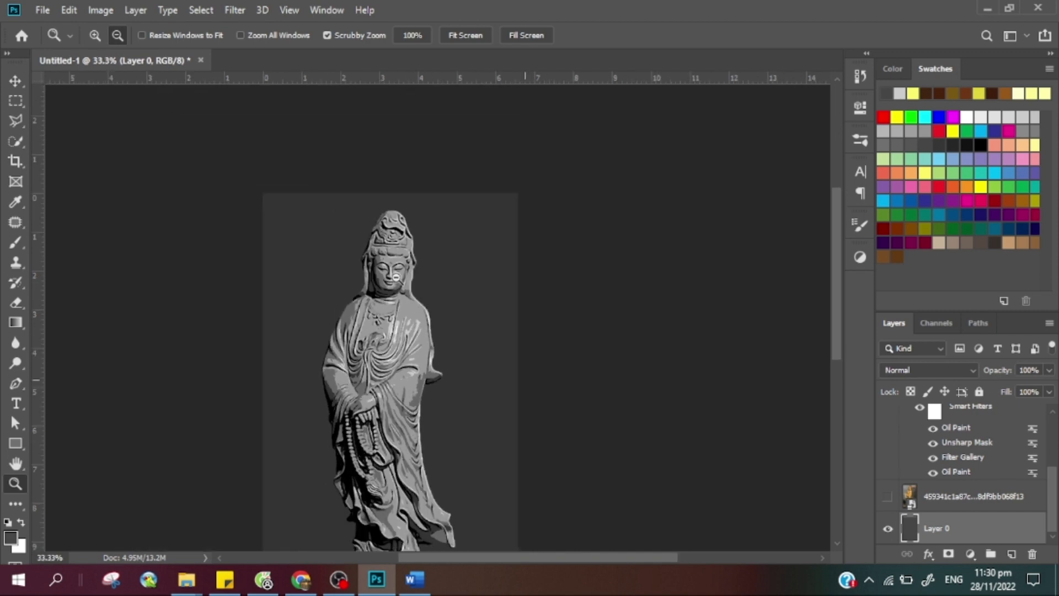
click(428, 368)
click(415, 219)
click(423, 275)
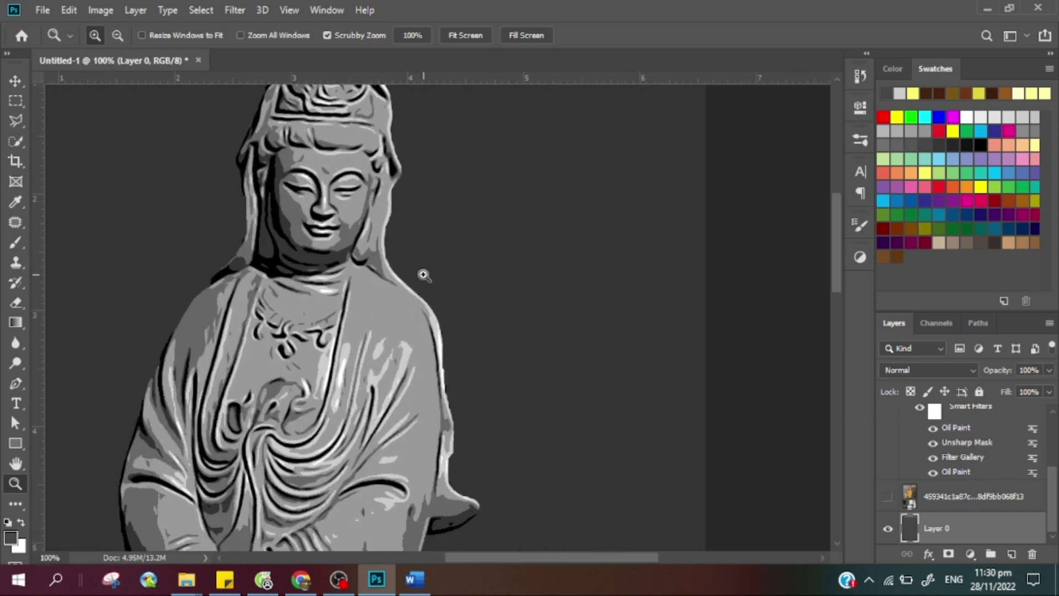
alt+click(424, 274)
alt+click(423, 275)
alt+click(423, 275)
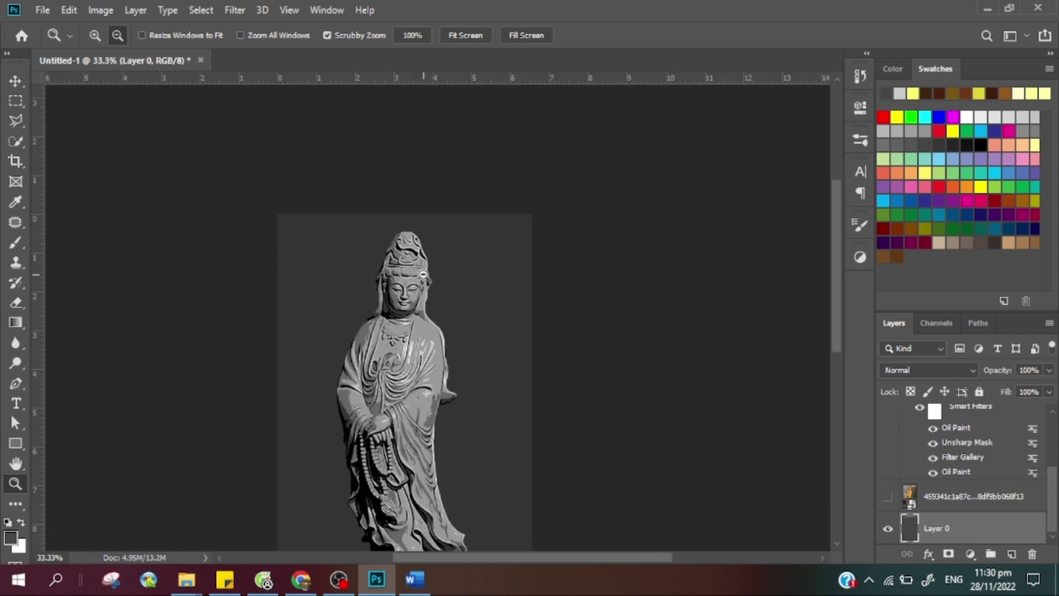
alt+click(458, 443)
key(h)
drag(458, 353, 480, 223)
key(z)
click(460, 220)
click(459, 212)
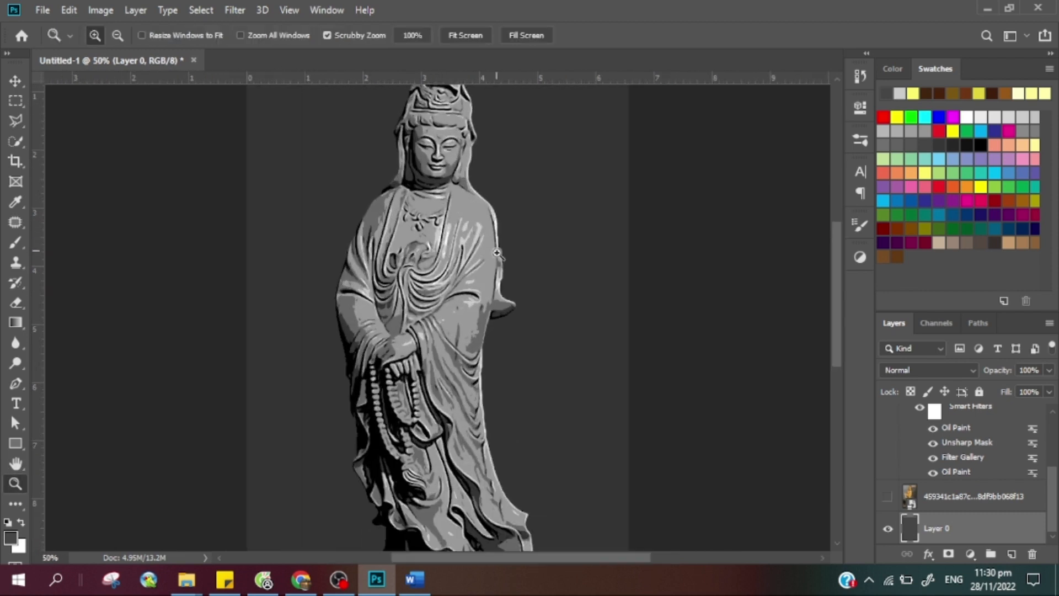
Add a Levels adjustment layer directly above the statue's Layer 1 with input levels of 37, 1.81 and 137
scroll(987, 417, up, 3)
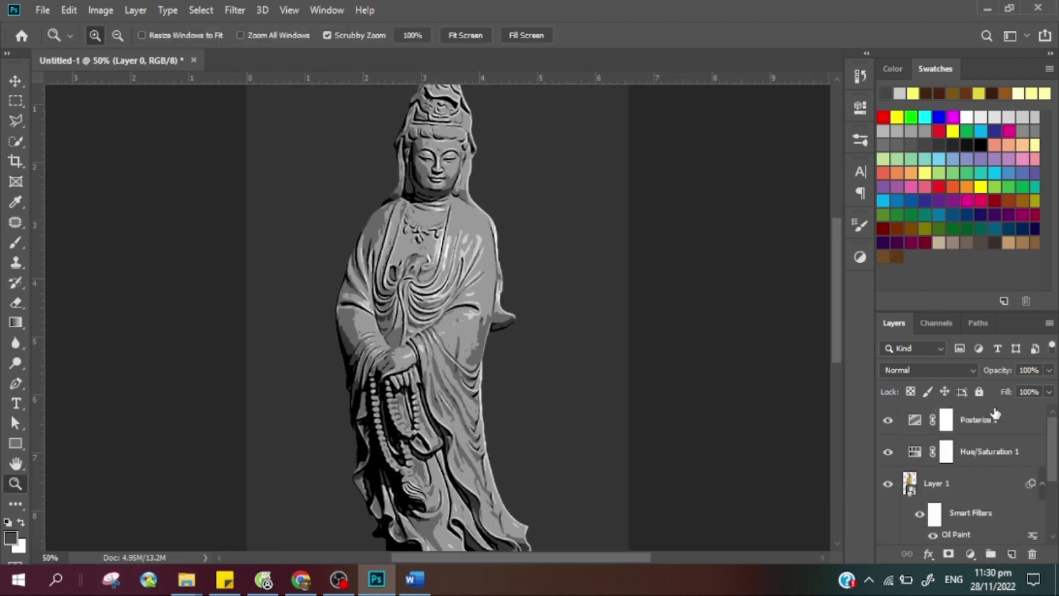
click(970, 485)
click(970, 554)
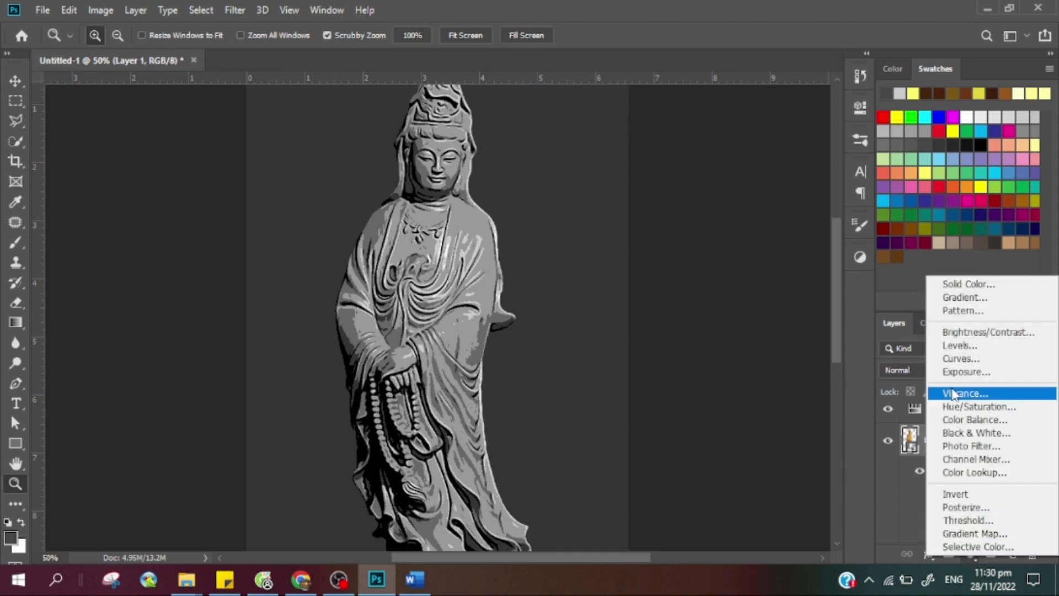
click(980, 346)
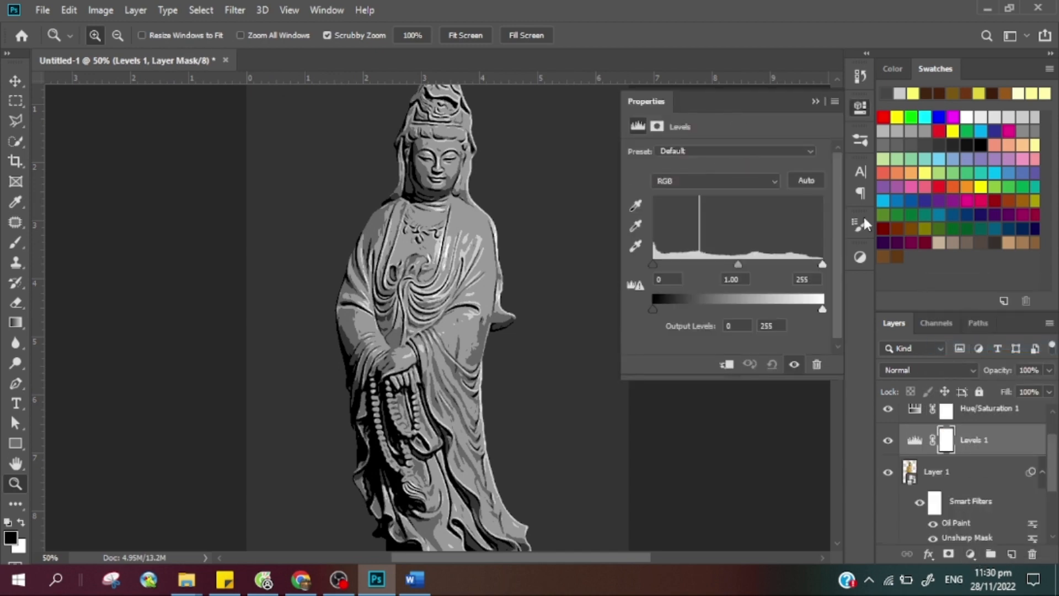
drag(822, 264, 795, 264)
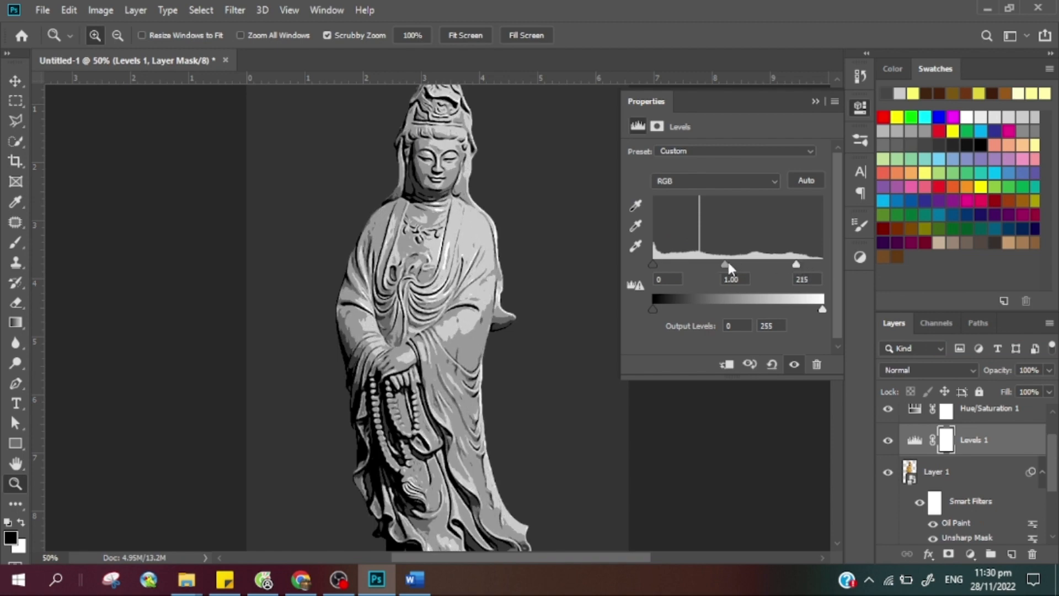
drag(728, 264, 688, 263)
drag(796, 264, 697, 264)
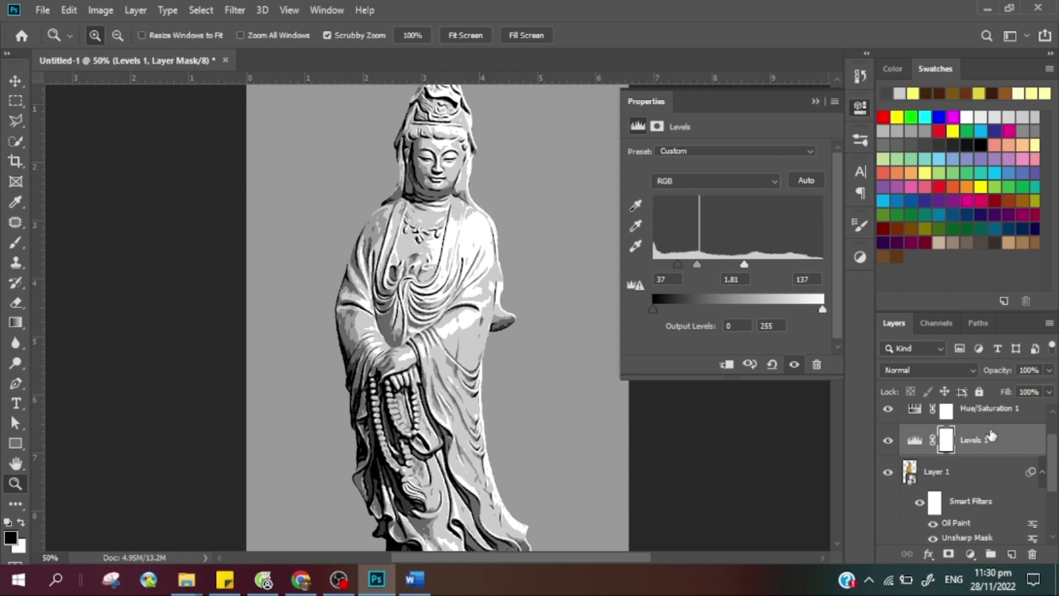
Try input levels of 36, 7.21 and 211 on the Levels adjustment, and delete that adjustment layer
drag(676, 265, 677, 263)
drag(743, 265, 792, 263)
mouse_move(710, 265)
mouse_down()
mouse_move(746, 264)
mouse_move(697, 267)
mouse_up()
drag(685, 268, 679, 269)
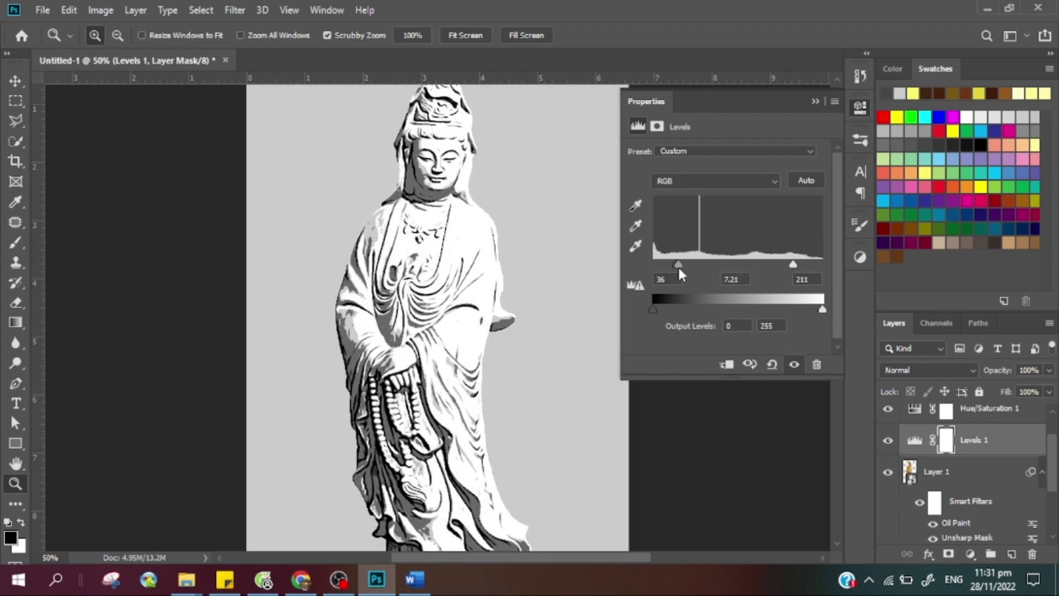
click(815, 101)
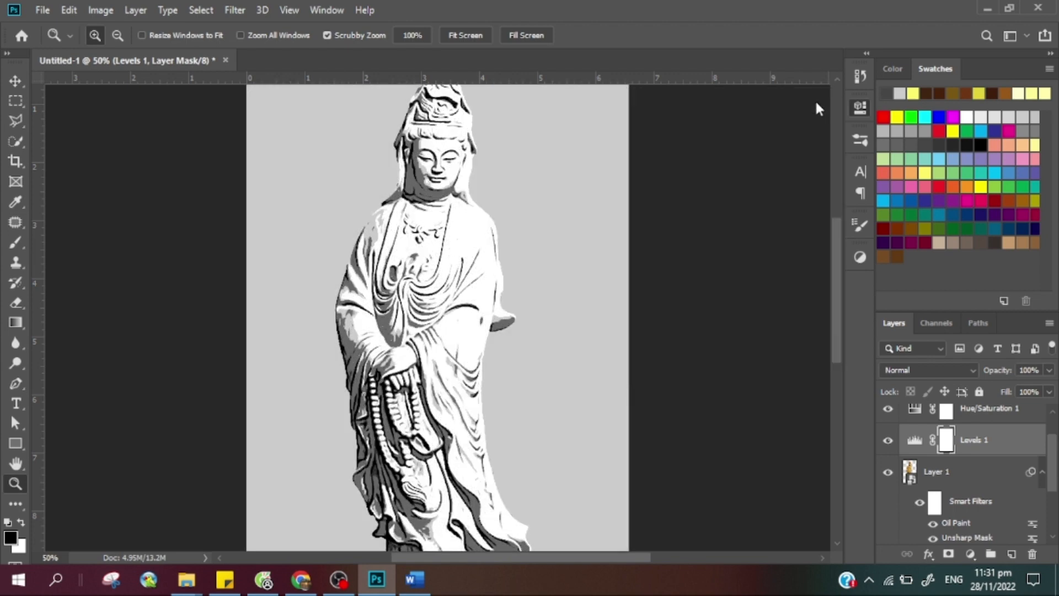
click(917, 444)
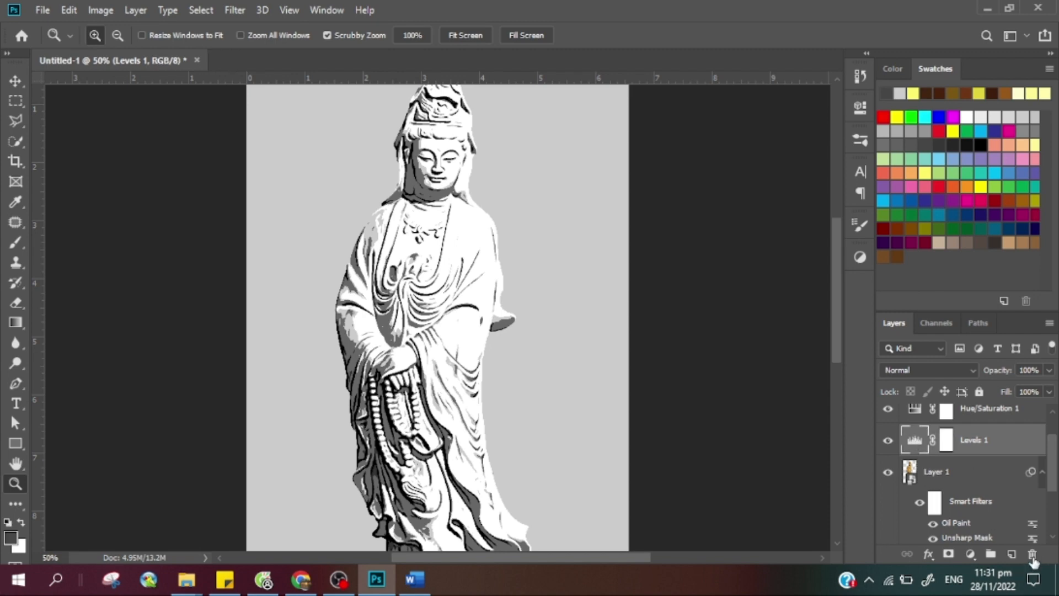
click(1032, 553)
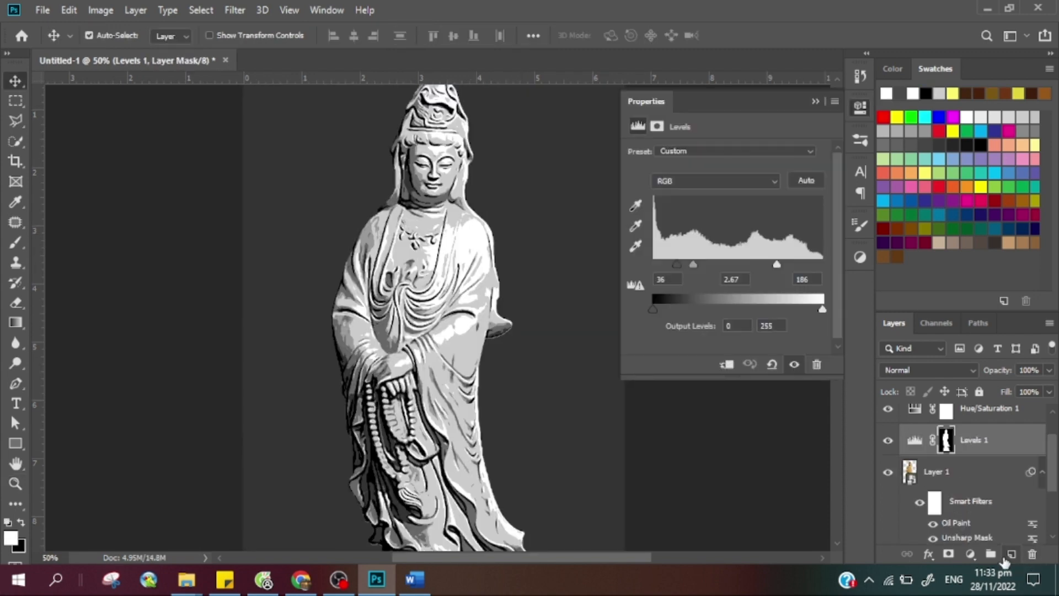
Add a new empty layer above Levels 1 and set its blend mode to Overlay
click(1011, 553)
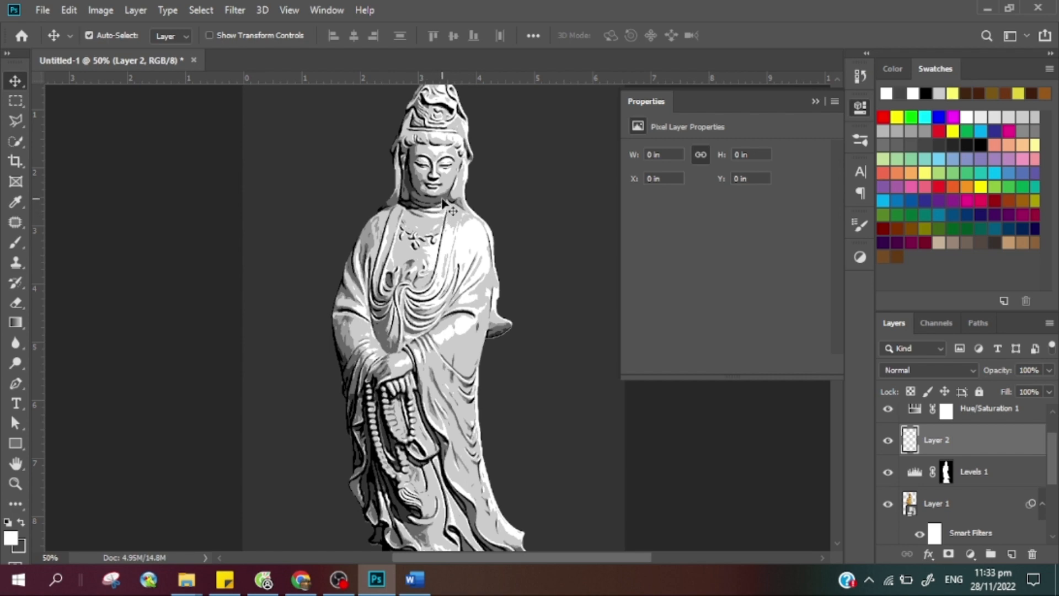
key(b)
click(959, 369)
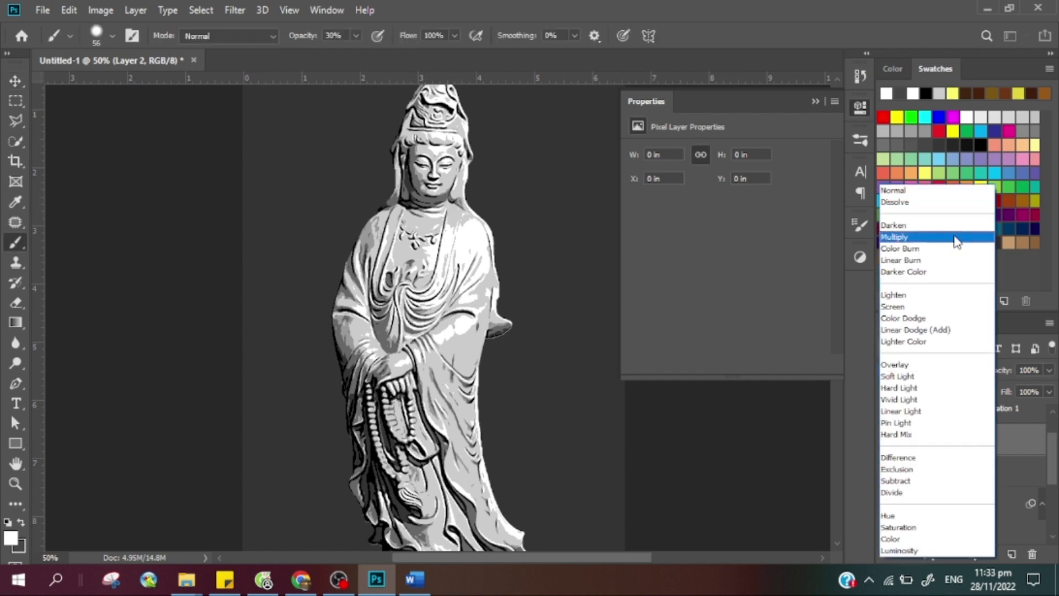
click(905, 365)
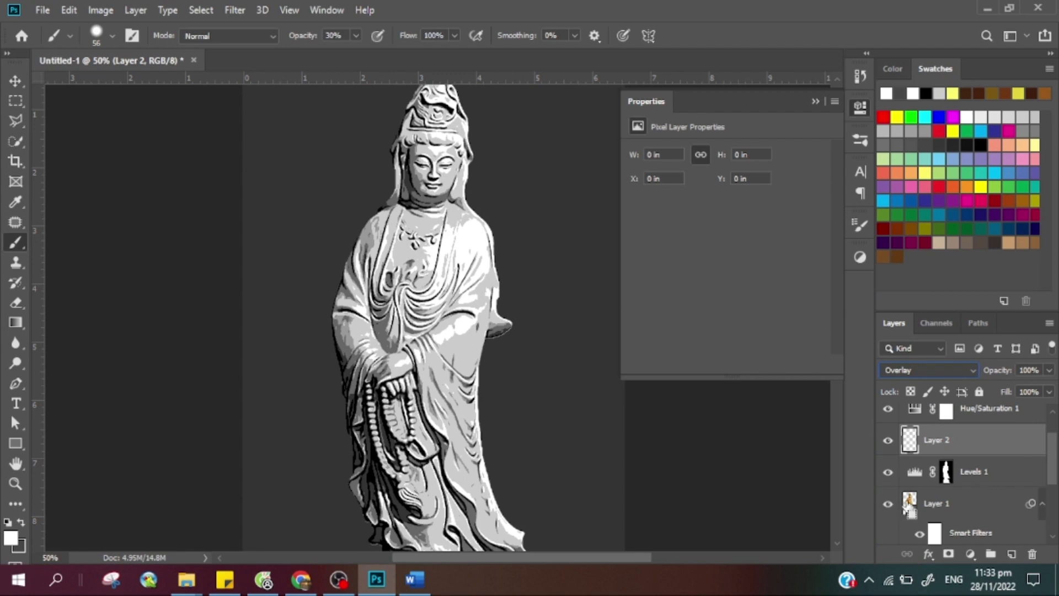
Paint white highlights over the statue's robe, arms and face on the Overlay layer with a 97 px brush
right_click(429, 195)
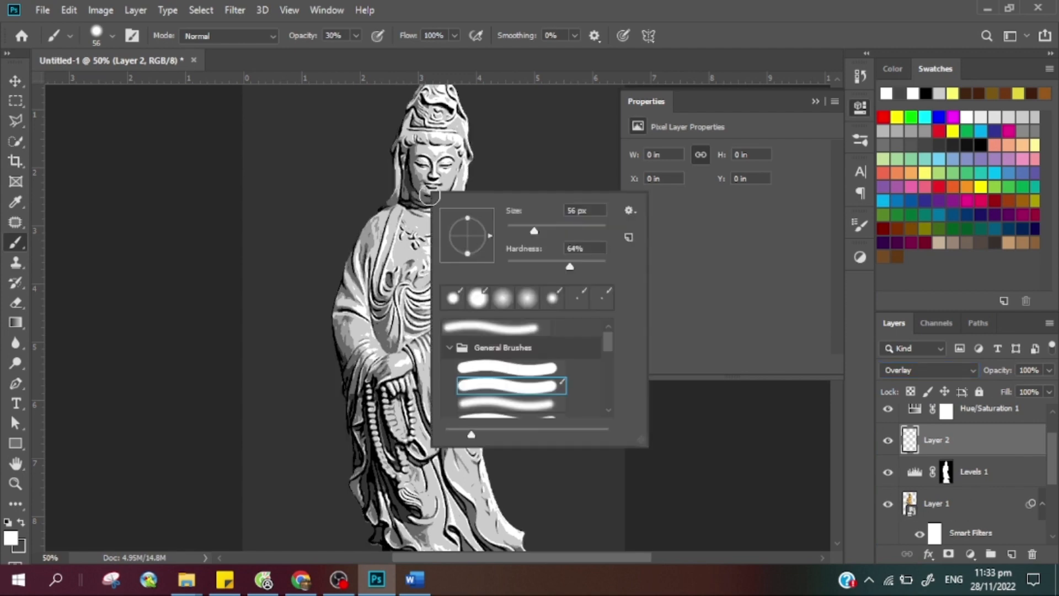
click(553, 230)
key(Return)
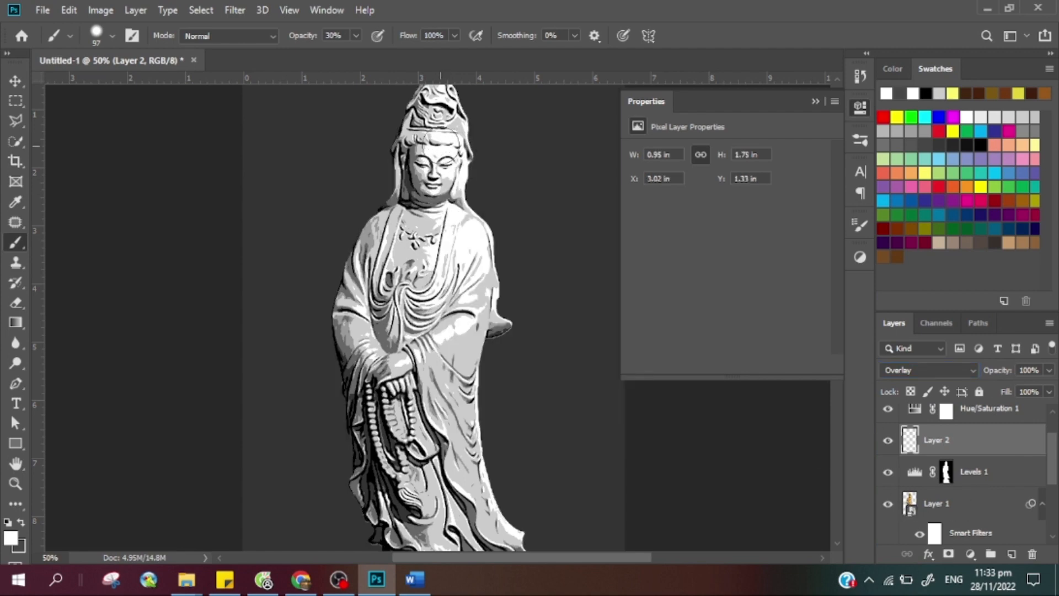
mouse_move(470, 255)
mouse_down()
mouse_move(481, 296)
mouse_move(475, 268)
mouse_move(440, 372)
mouse_move(458, 333)
mouse_move(425, 354)
mouse_move(425, 375)
mouse_move(454, 392)
mouse_move(484, 365)
mouse_move(482, 465)
mouse_move(449, 406)
mouse_move(491, 549)
mouse_up()
mouse_move(386, 389)
mouse_down()
mouse_move(446, 526)
mouse_move(449, 499)
mouse_move(374, 283)
mouse_move(357, 338)
mouse_move(349, 310)
mouse_move(350, 398)
mouse_move(387, 240)
mouse_move(400, 370)
mouse_move(414, 396)
mouse_move(378, 243)
mouse_move(414, 354)
mouse_move(389, 272)
mouse_move(383, 289)
mouse_move(438, 323)
mouse_move(542, 354)
mouse_move(482, 330)
mouse_move(449, 237)
mouse_move(436, 160)
mouse_up()
Check the painted highlights down to the statue's base and undo the last brush stroke
scroll(381, 245, down, 3)
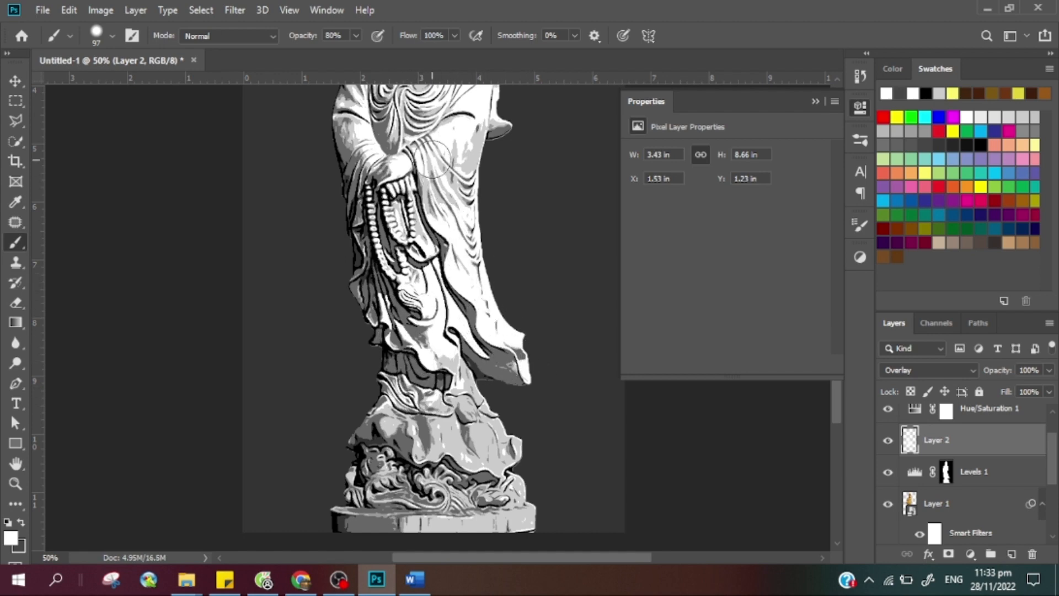
scroll(453, 265, up, 10)
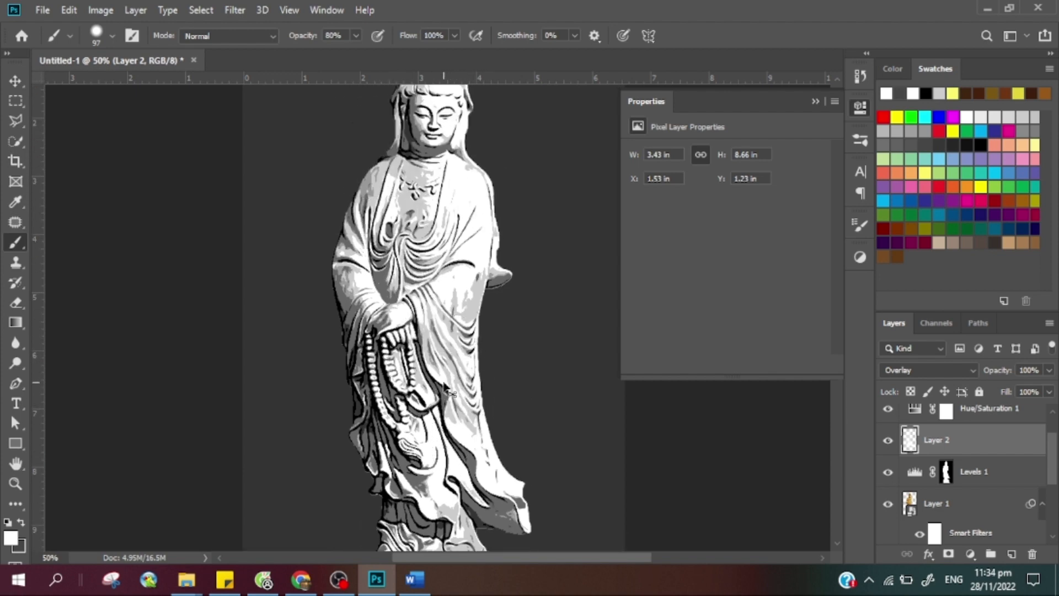
key(ctrl+z)
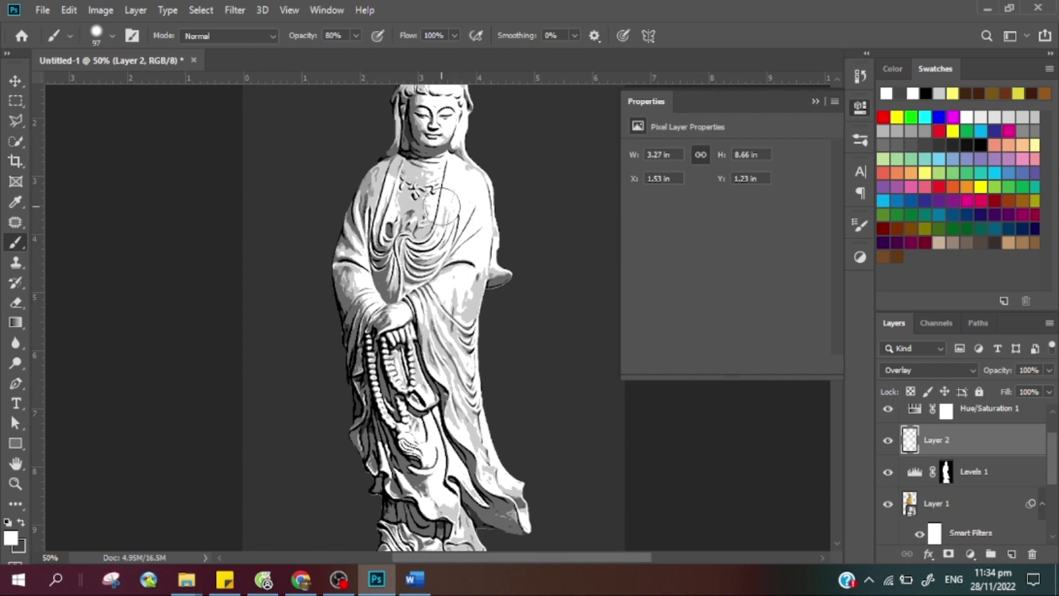
Erase some of the white highlights around the statue's chest and necklace on the Overlay layer with a 117 px eraser
key(e)
right_click(420, 258)
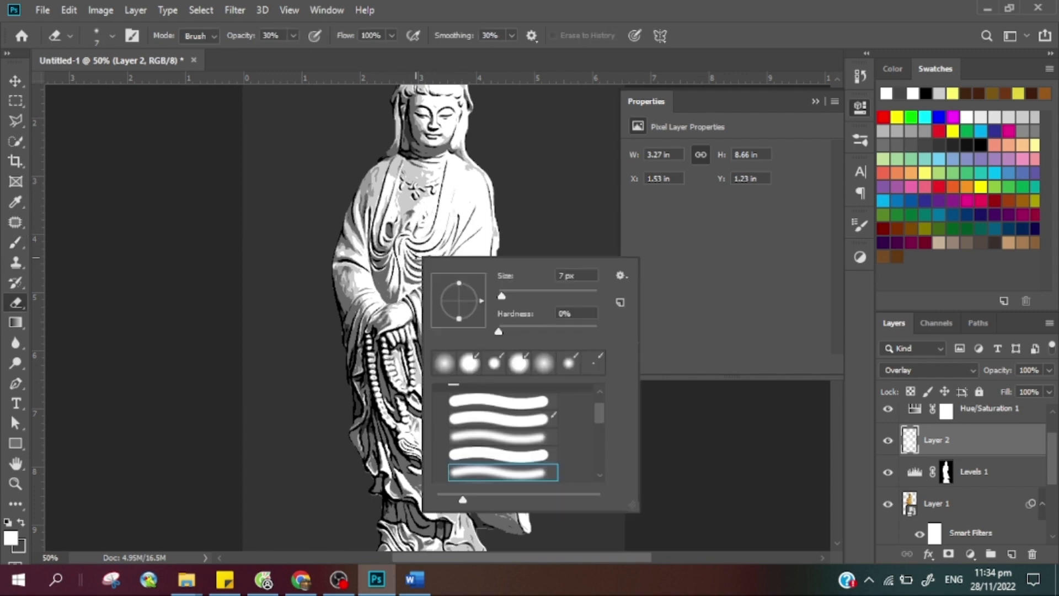
click(552, 296)
click(425, 205)
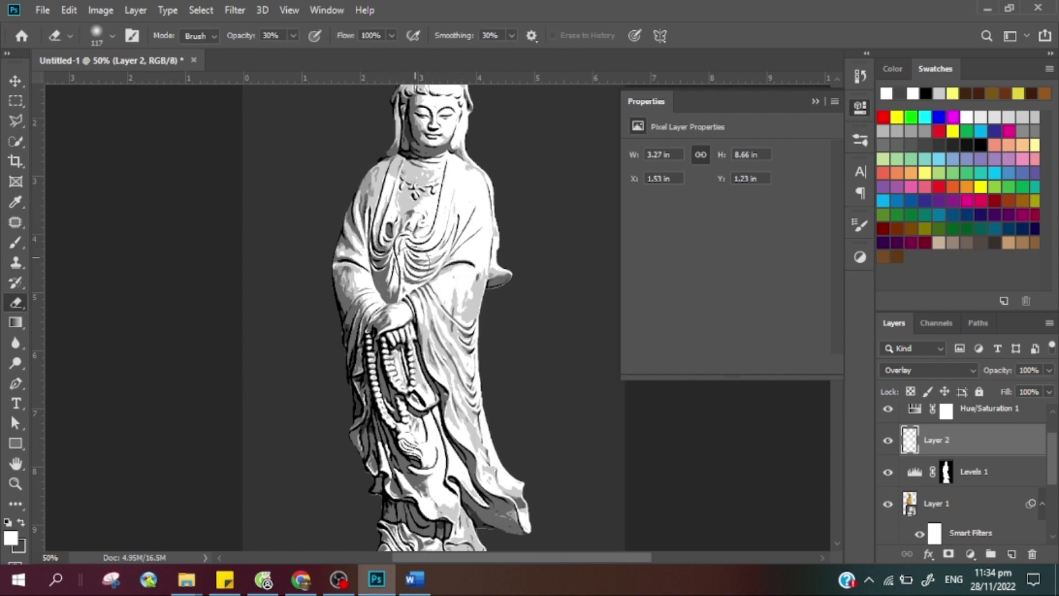
mouse_move(429, 256)
mouse_down()
mouse_move(452, 182)
mouse_move(409, 230)
mouse_move(441, 182)
mouse_move(420, 168)
mouse_move(417, 217)
mouse_move(468, 185)
mouse_move(420, 215)
mouse_move(420, 190)
mouse_move(408, 198)
mouse_move(430, 234)
mouse_move(409, 174)
mouse_up()
key(b)
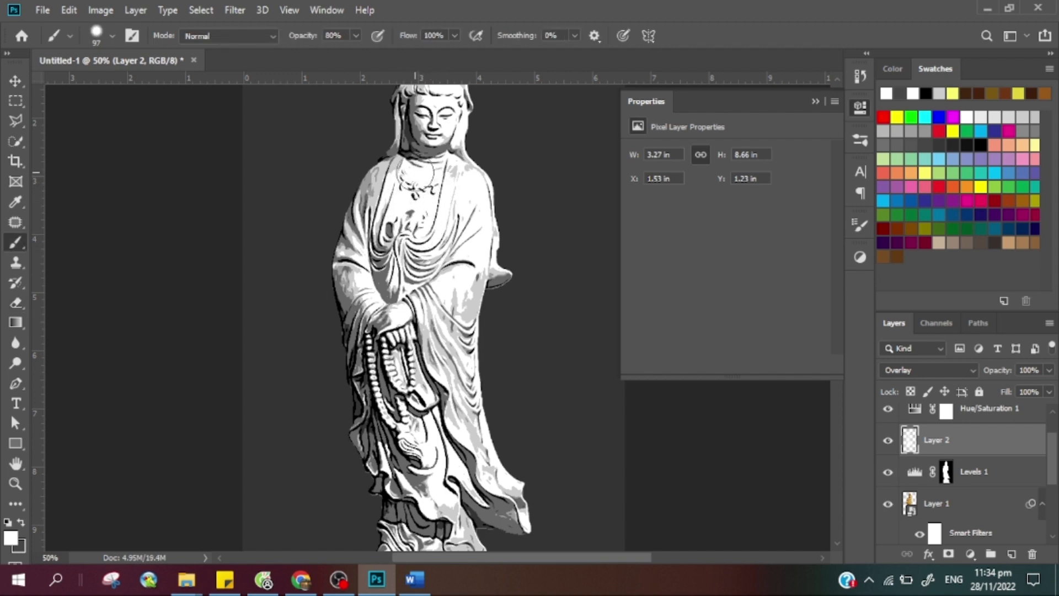
key(e)
scroll(414, 166, down, 3)
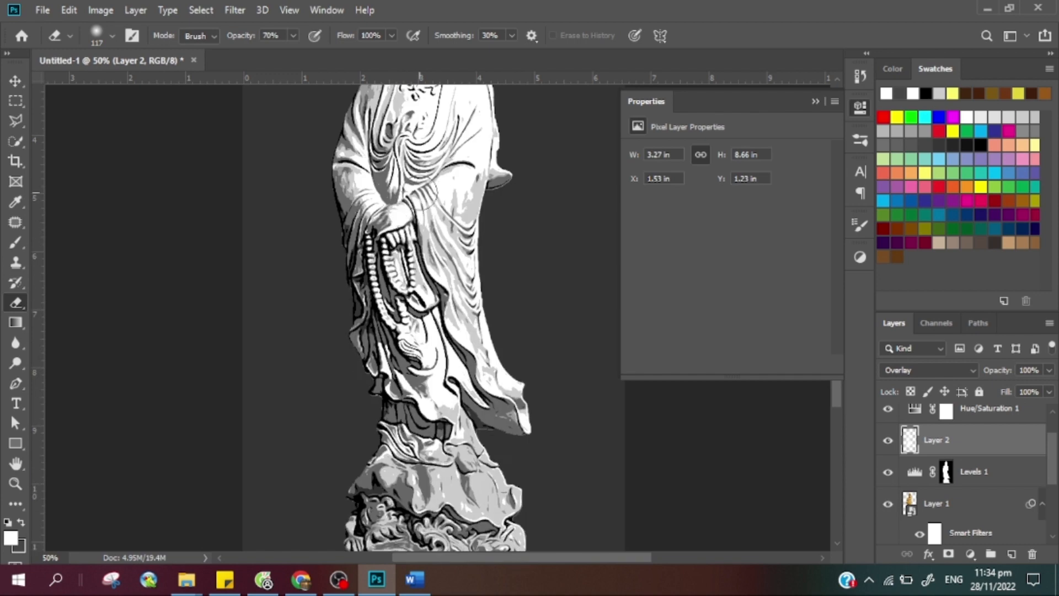
scroll(436, 231, up, 2)
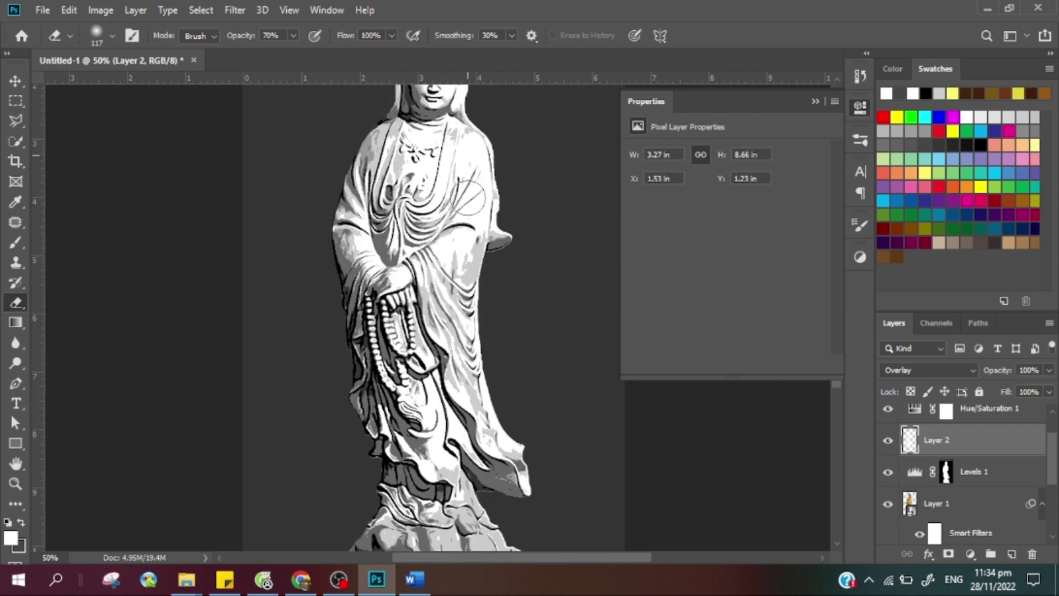
scroll(441, 232, up, 3)
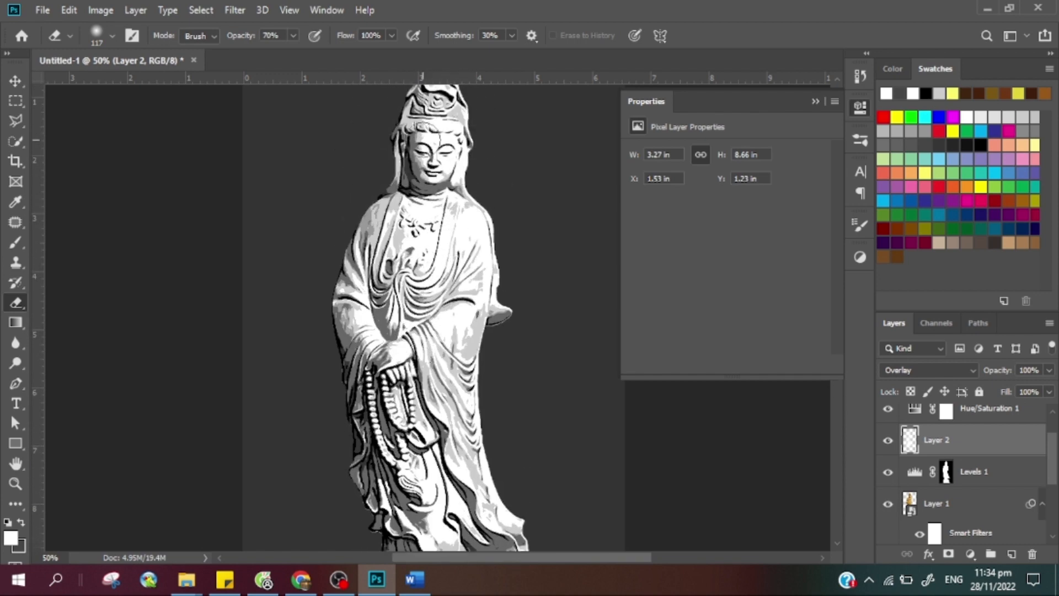
Paint white highlights over the statue's rocky base, wave carvings and pedestal on the Overlay layer with a 66 px brush
key(b)
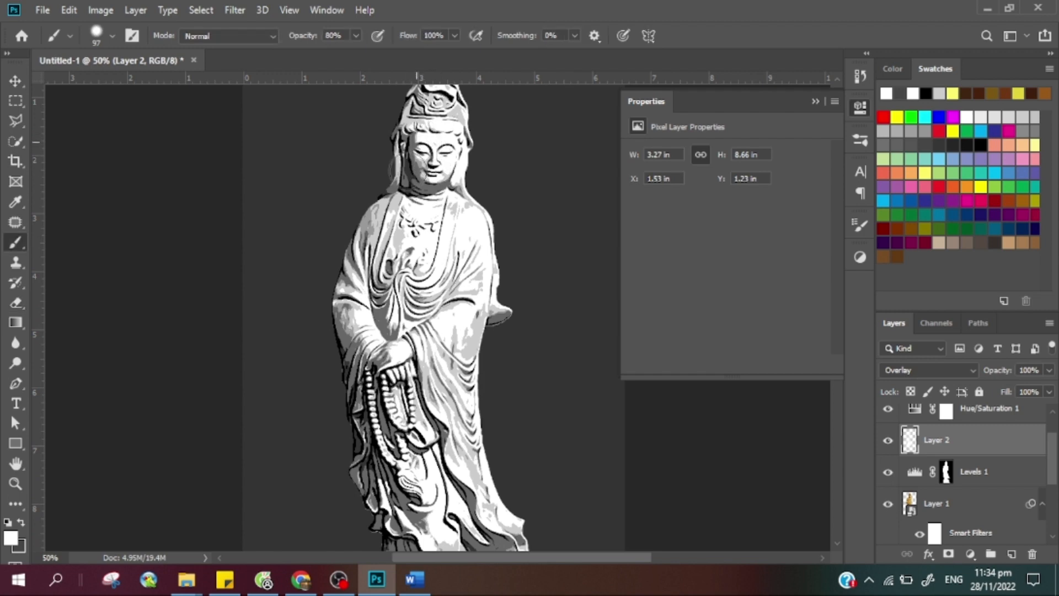
right_click(439, 197)
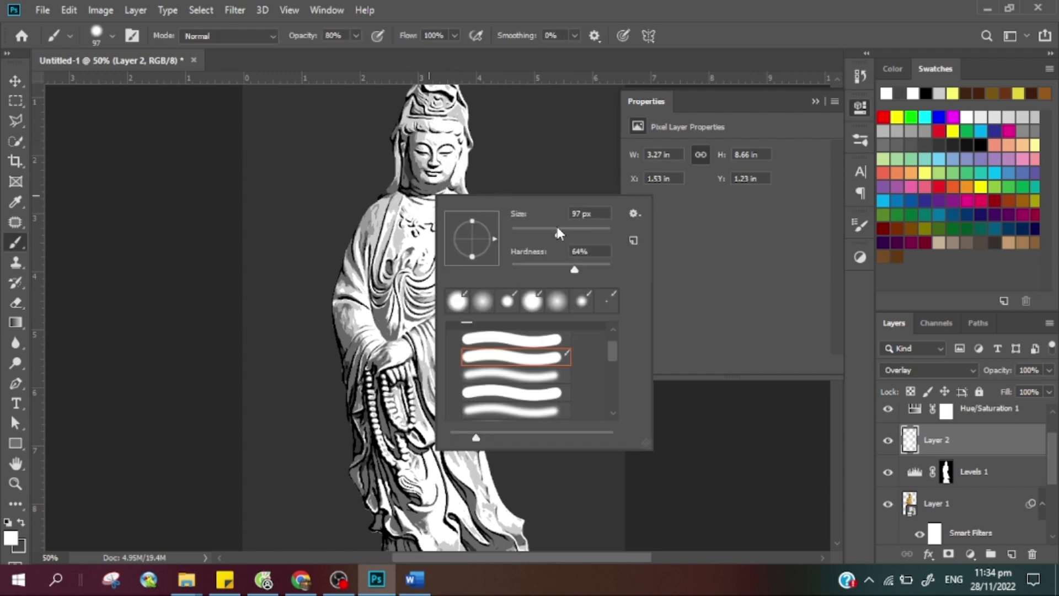
key(Return)
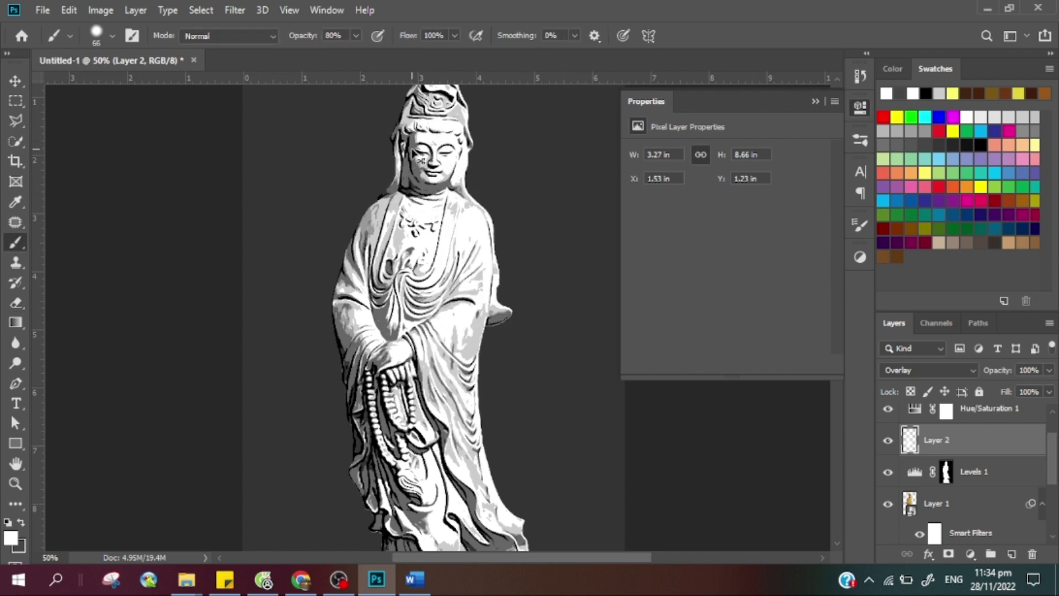
scroll(420, 159, down, 3)
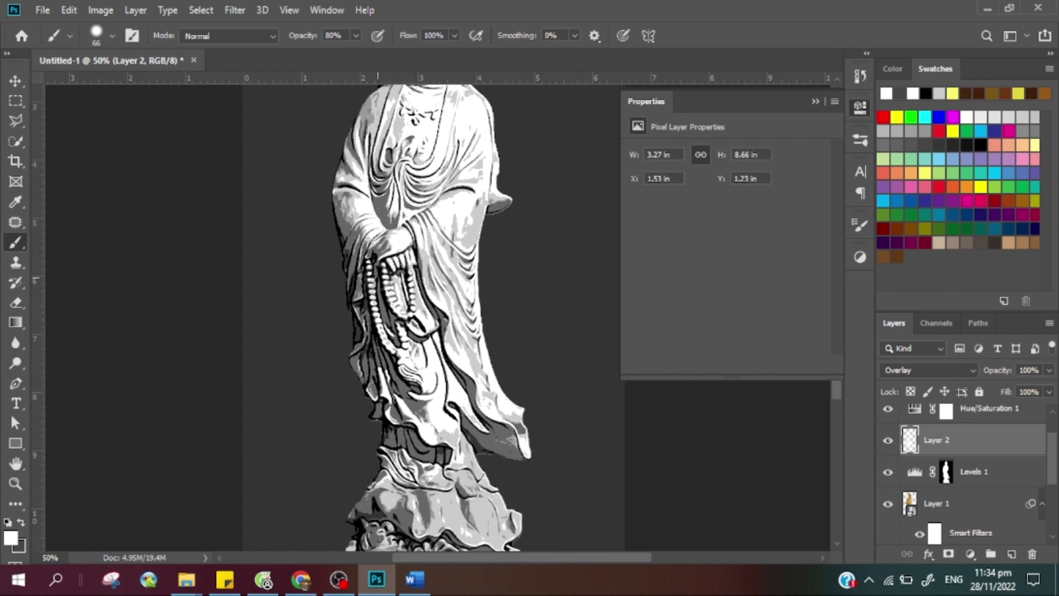
scroll(377, 360, down, 3)
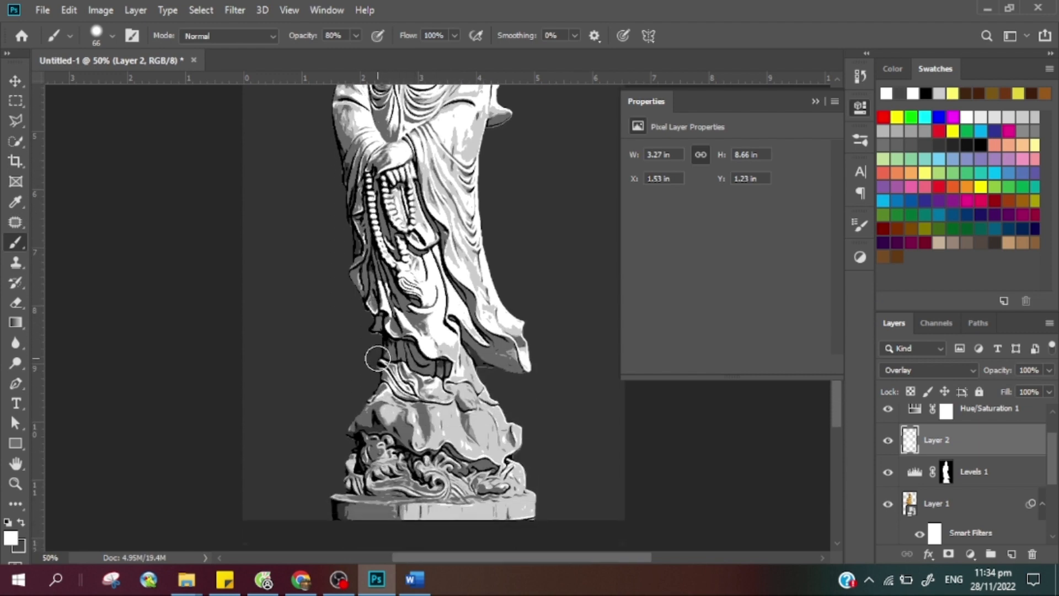
mouse_move(421, 428)
mouse_down()
mouse_move(424, 464)
mouse_move(393, 423)
mouse_move(398, 475)
mouse_move(454, 379)
mouse_move(493, 466)
mouse_up()
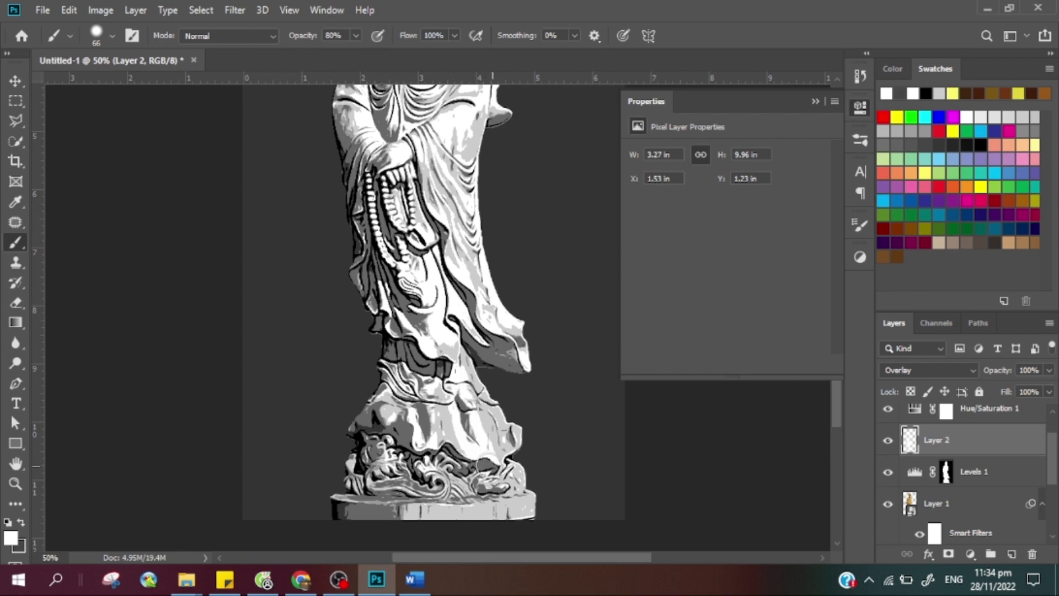
drag(452, 381, 513, 463)
drag(459, 377, 519, 432)
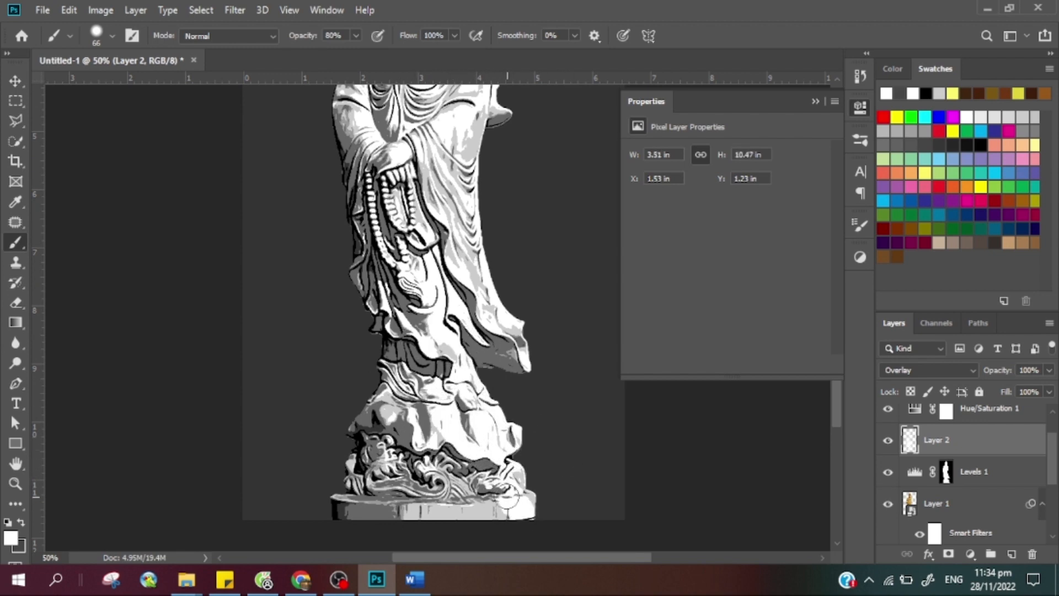
mouse_move(439, 404)
mouse_down()
mouse_move(498, 465)
mouse_move(455, 439)
mouse_move(440, 492)
mouse_up()
mouse_move(344, 476)
mouse_down()
mouse_move(490, 495)
mouse_move(364, 514)
mouse_move(344, 495)
mouse_move(496, 457)
mouse_up()
Examine the painted highlights over the whole statue, from the full figure to a closer view of the face and robe
key(z)
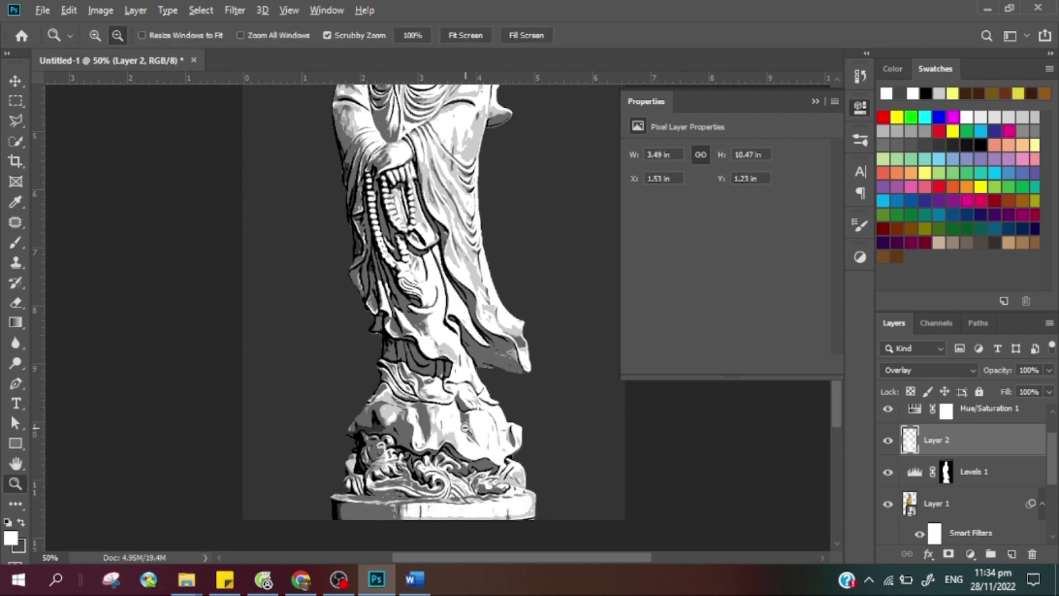
alt+click(466, 427)
alt+click(465, 427)
key(h)
drag(422, 241, 463, 261)
key(z)
click(466, 234)
click(471, 241)
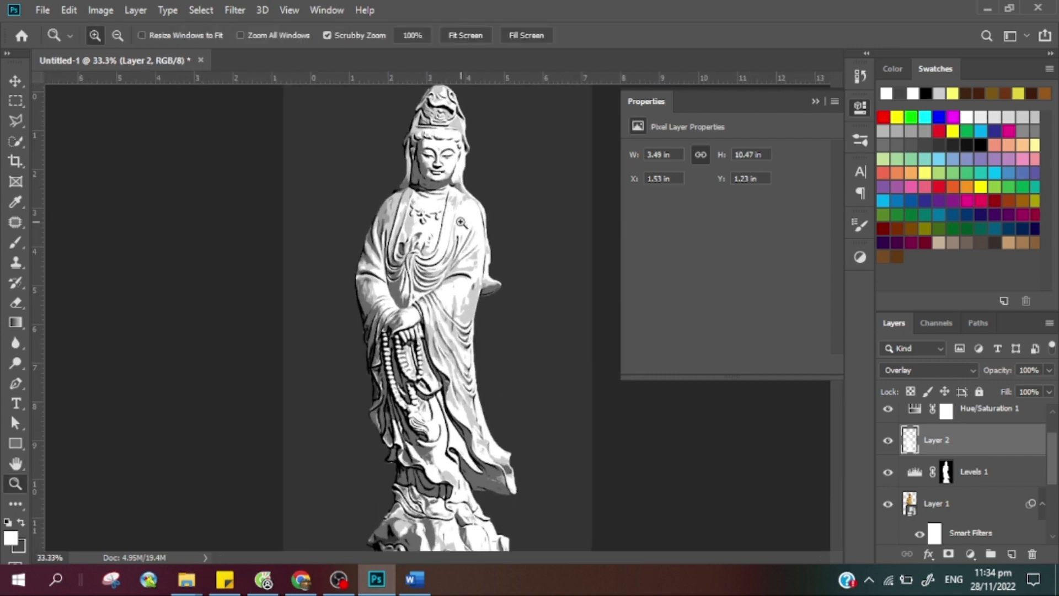
key(e)
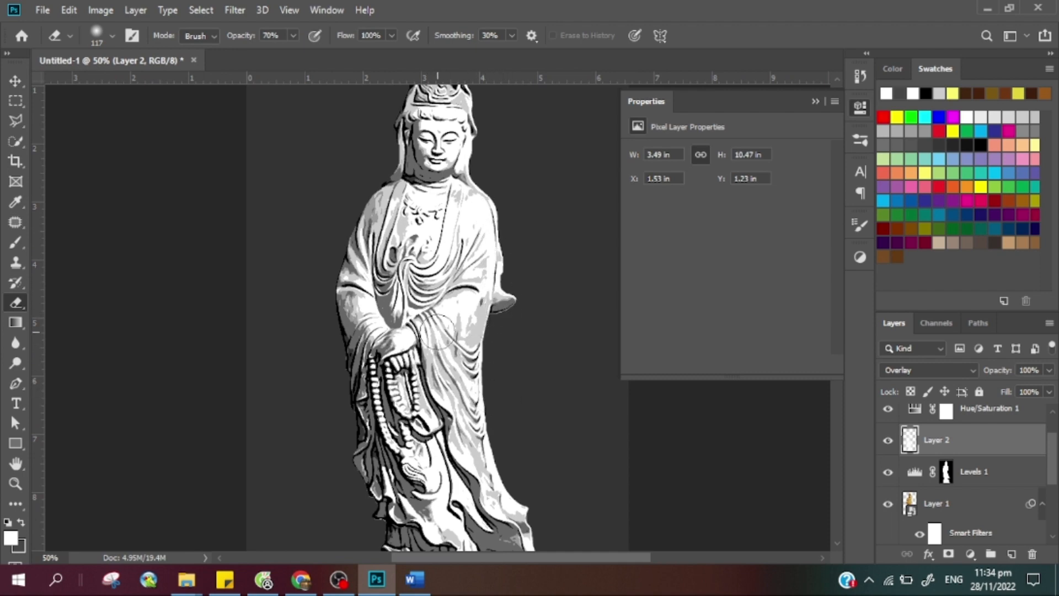
key(b)
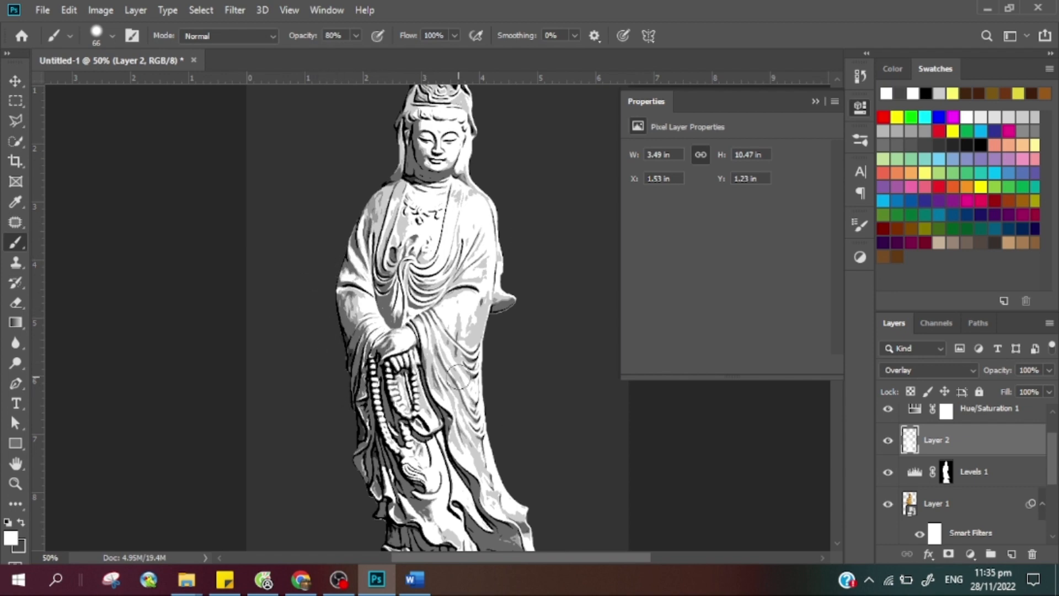
click(338, 579)
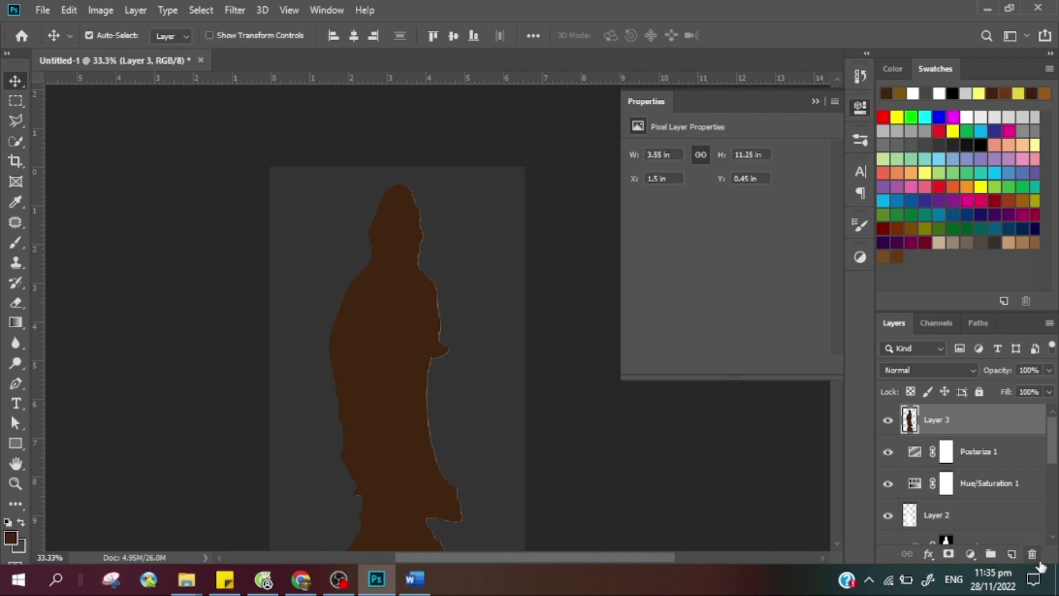
Delete the dark brown silhouette layer and fill the statue's outline with a lighter brown on a new top layer
click(1032, 554)
click(457, 225)
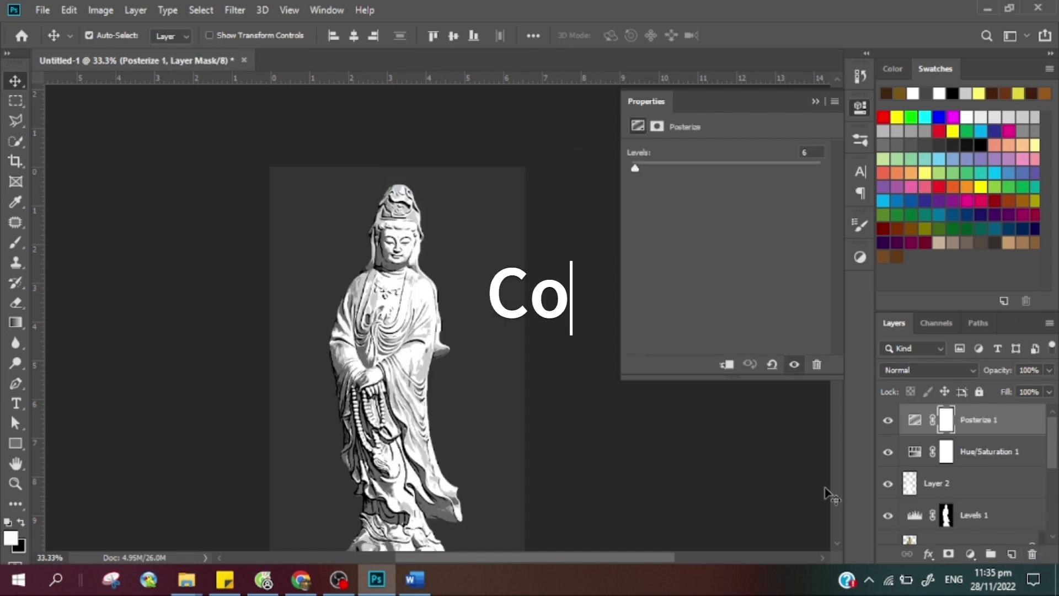
click(1012, 554)
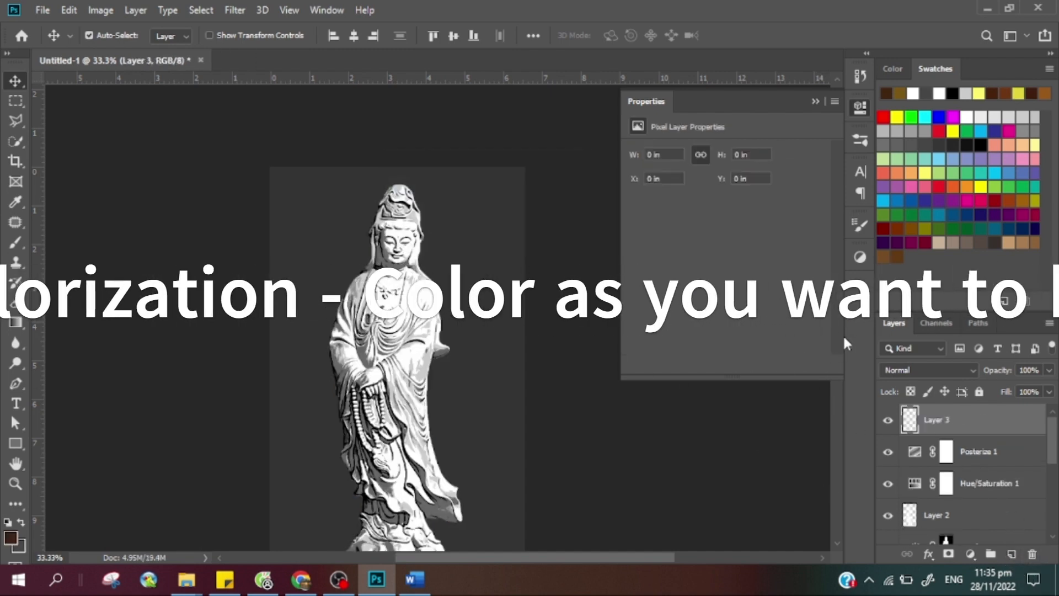
scroll(939, 508, down, 1)
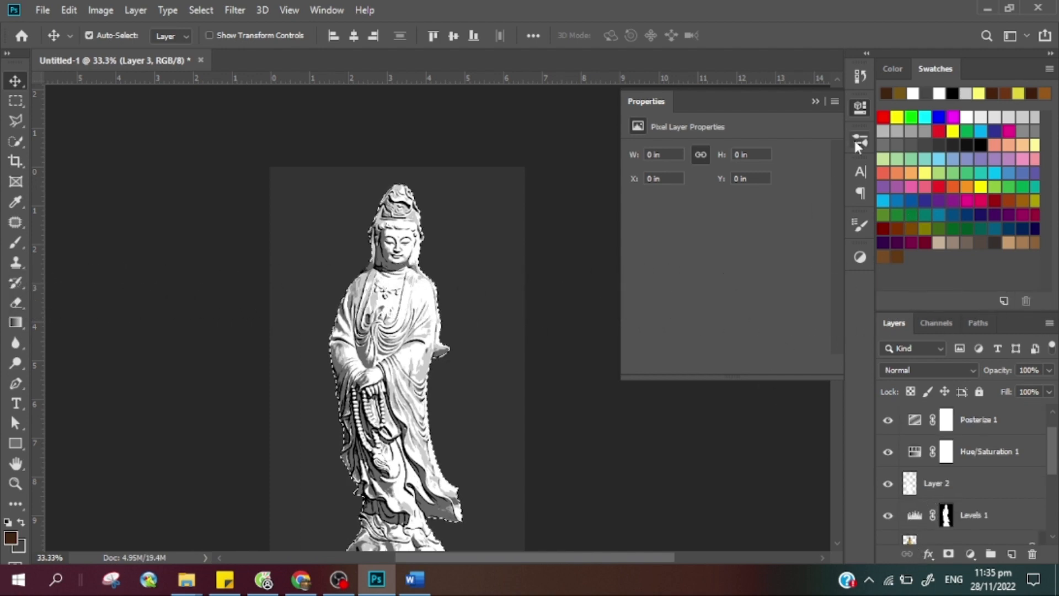
click(1047, 92)
key(alt+BackSpace)
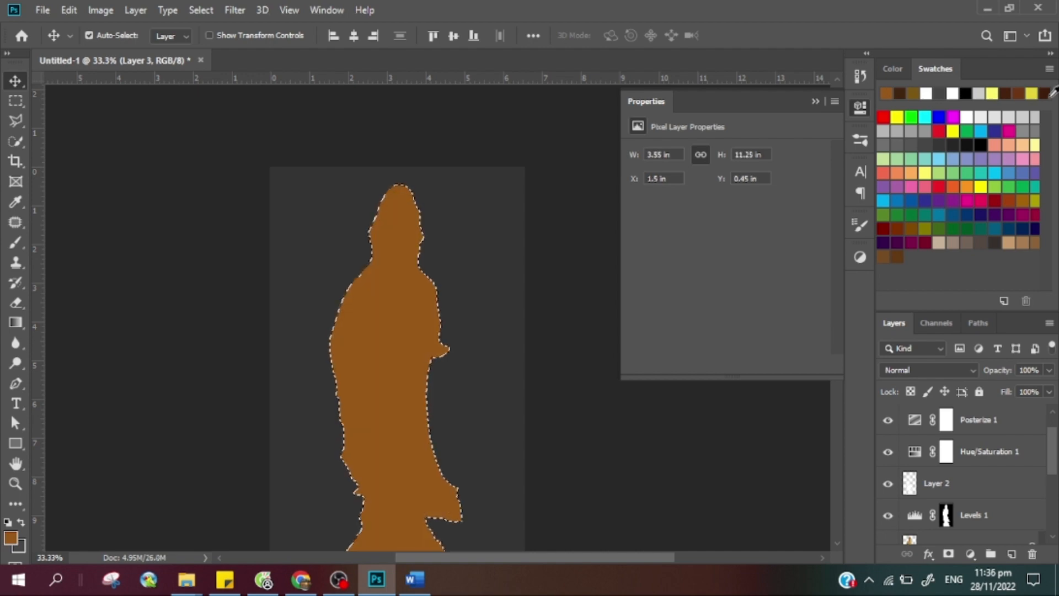
Try the Soft Light blend mode on the brown silhouette layer and inspect the statue's head up close
click(929, 370)
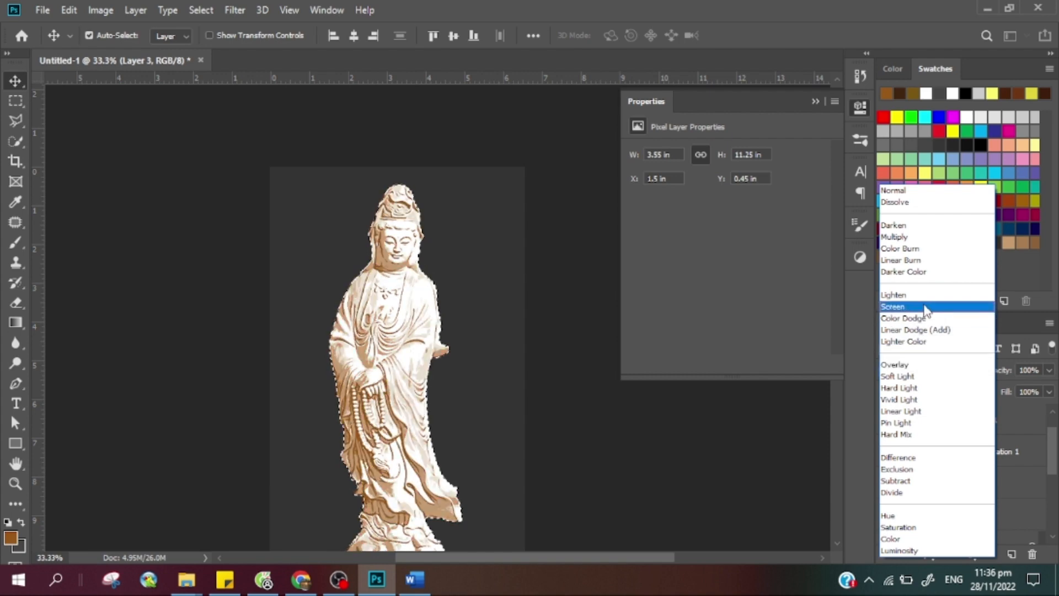
click(918, 378)
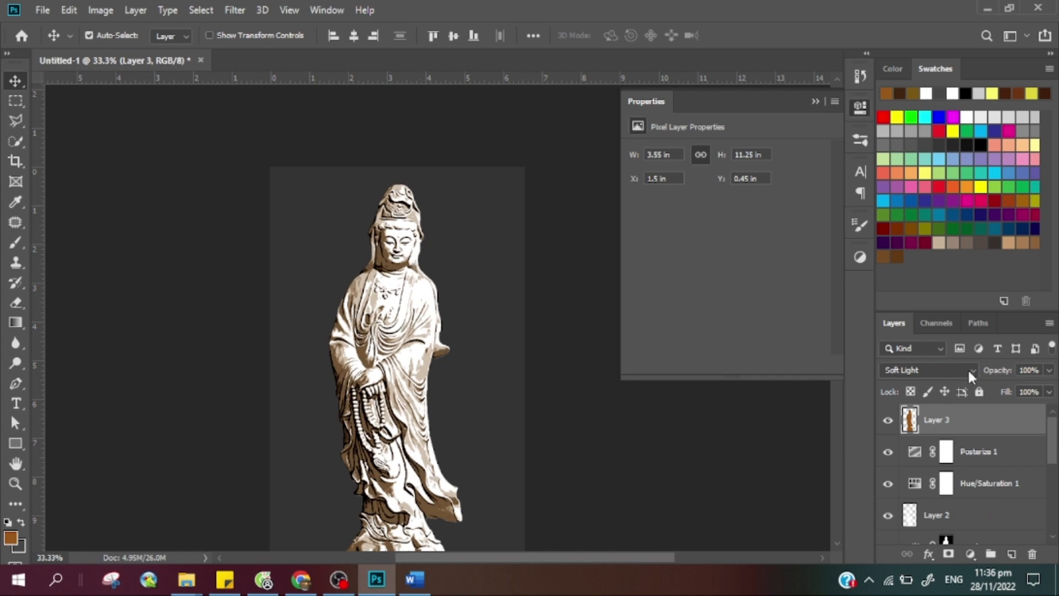
key(z)
click(422, 196)
click(399, 213)
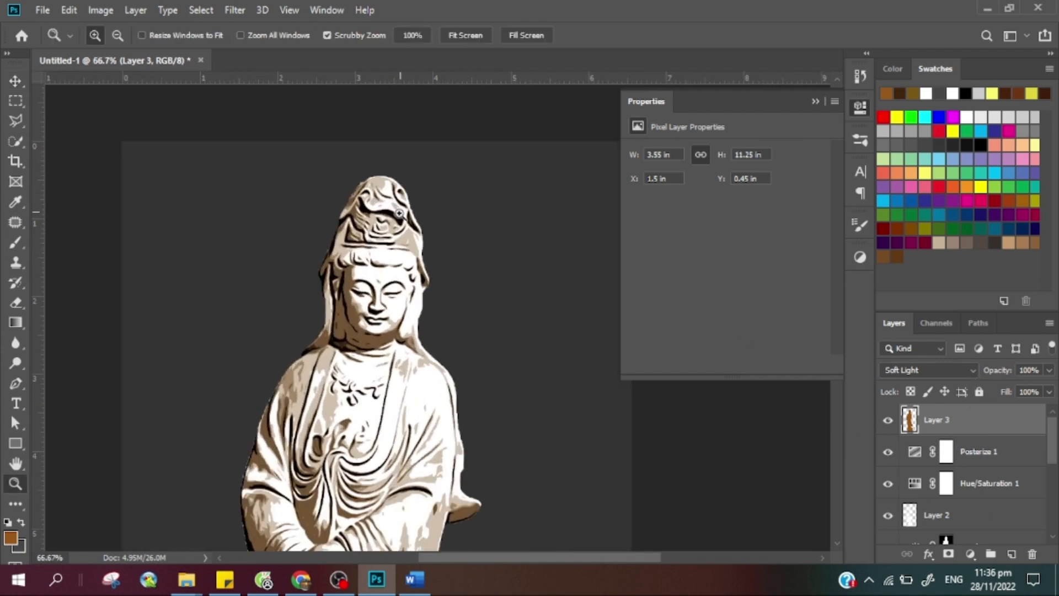
Set the brown silhouette layer's blend mode to Screen
key(v)
click(973, 370)
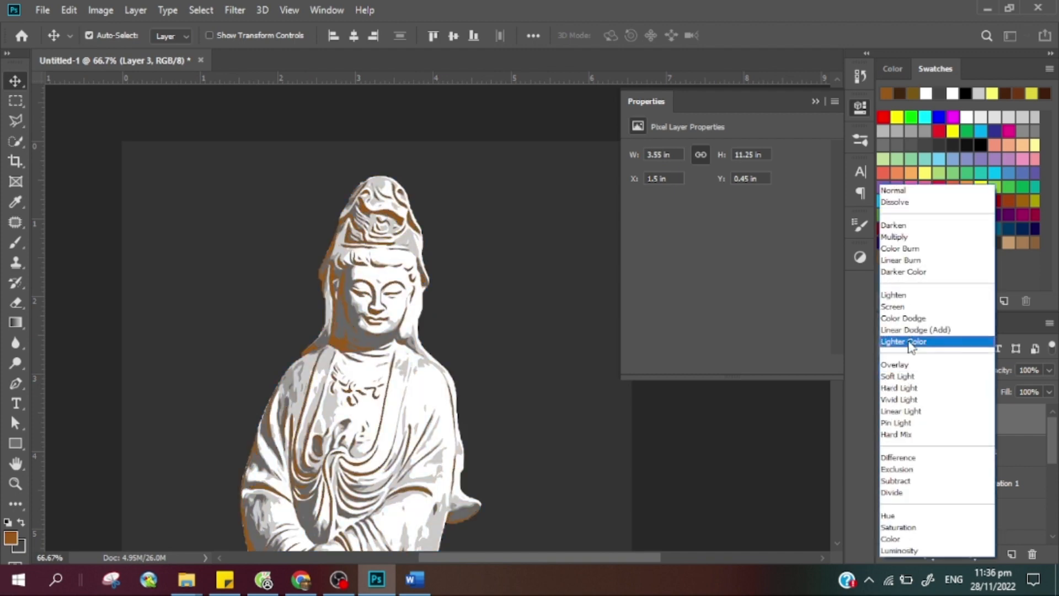
click(907, 307)
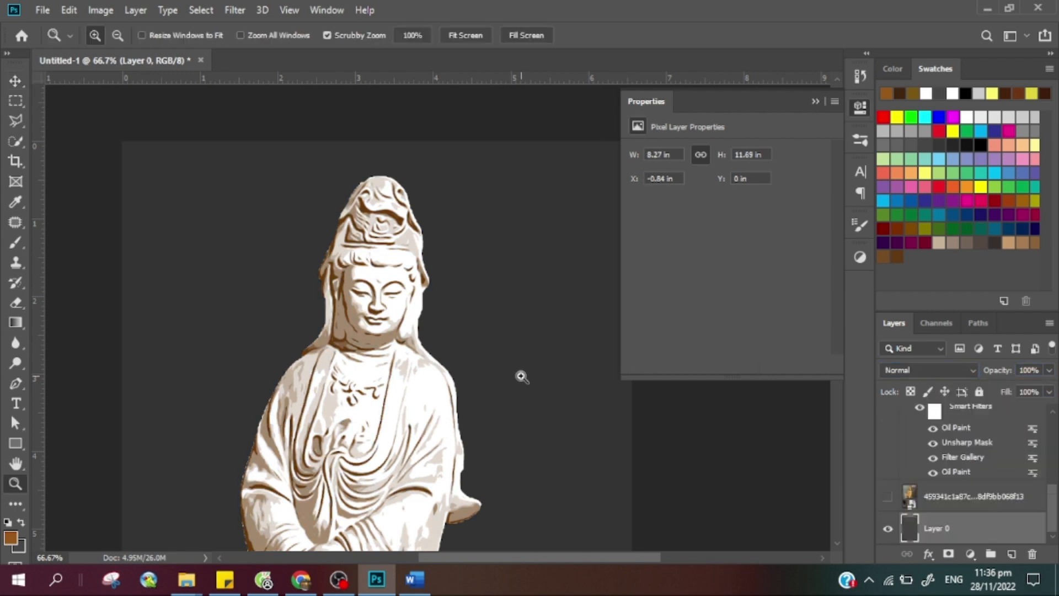
Create a pixel copy of the statue directly above Layer 1 and turn it into a high-contrast grayscale image
alt+click(521, 377)
alt+click(522, 377)
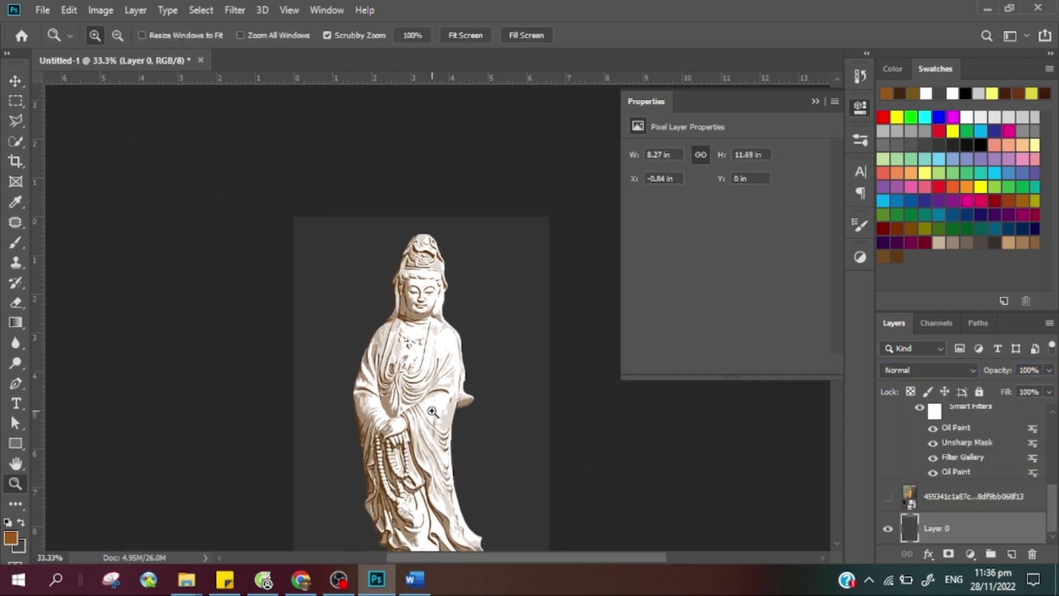
click(481, 339)
scroll(481, 339, down, 1)
scroll(455, 343, down, 1)
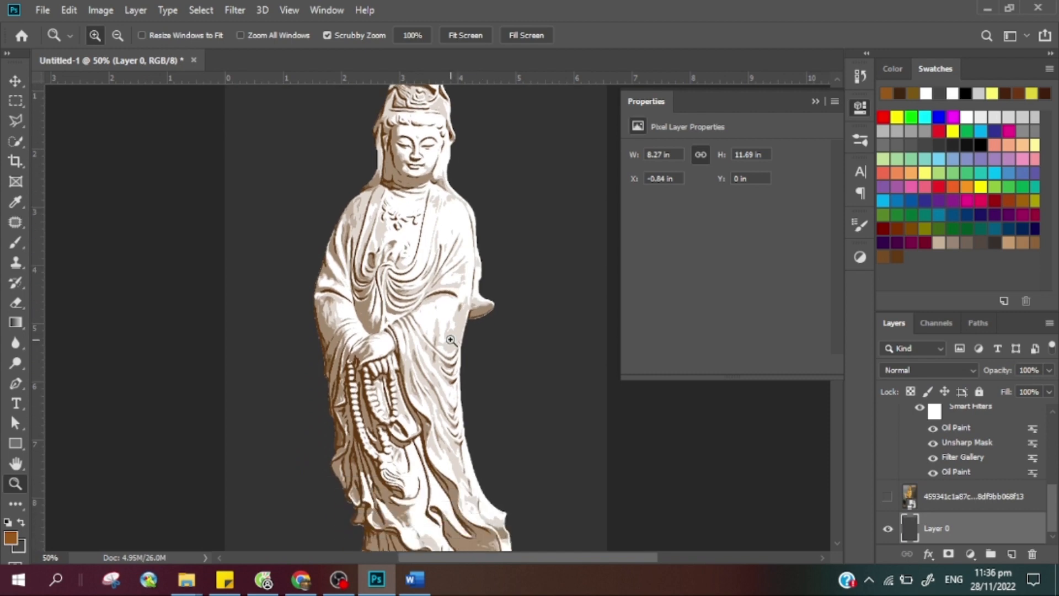
key(v)
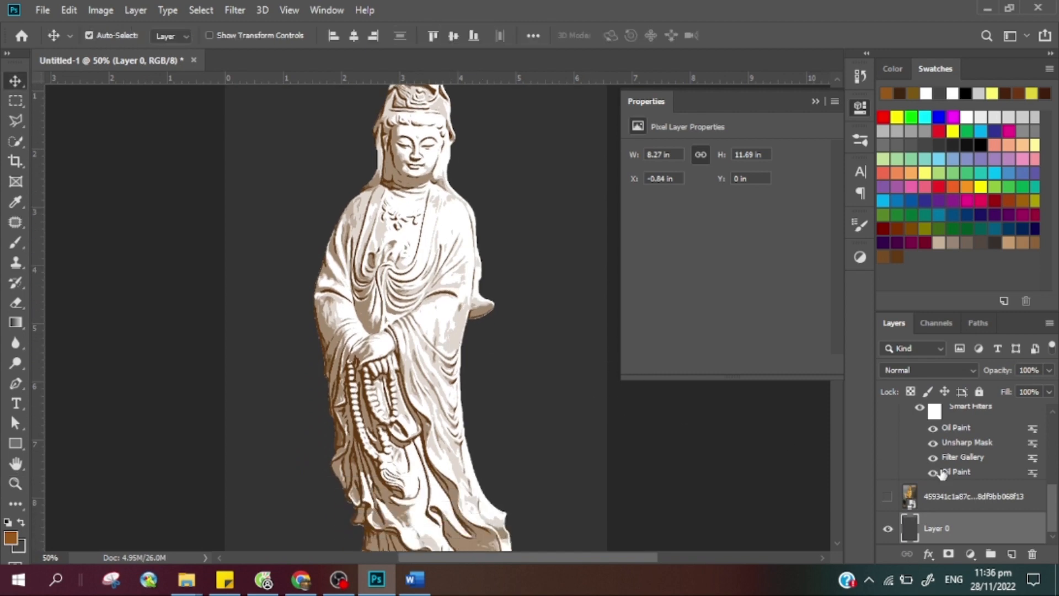
scroll(957, 510, up, 2)
click(953, 530)
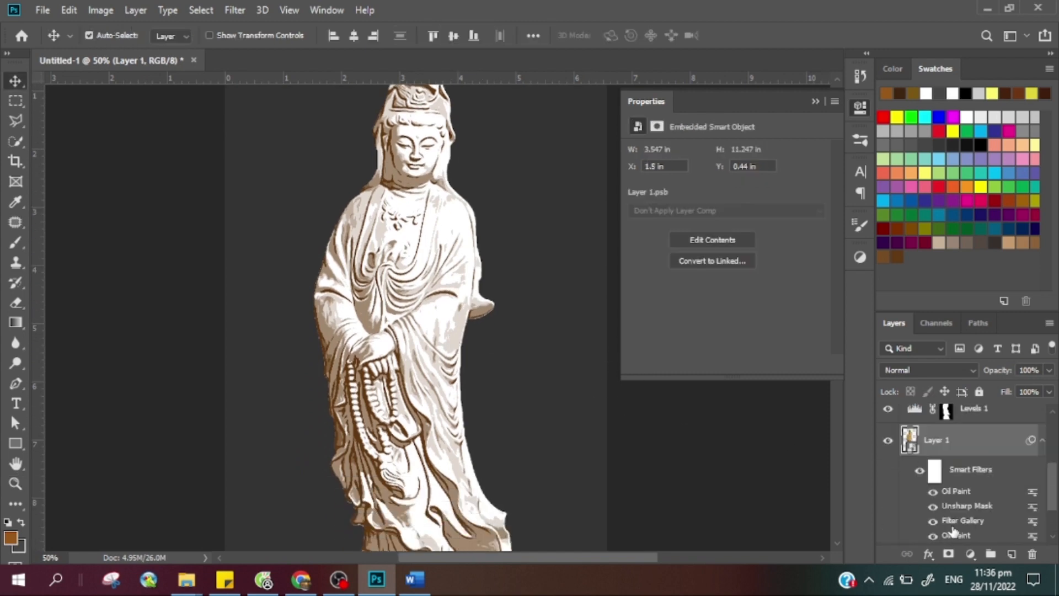
key(ctrl+shift+alt+n)
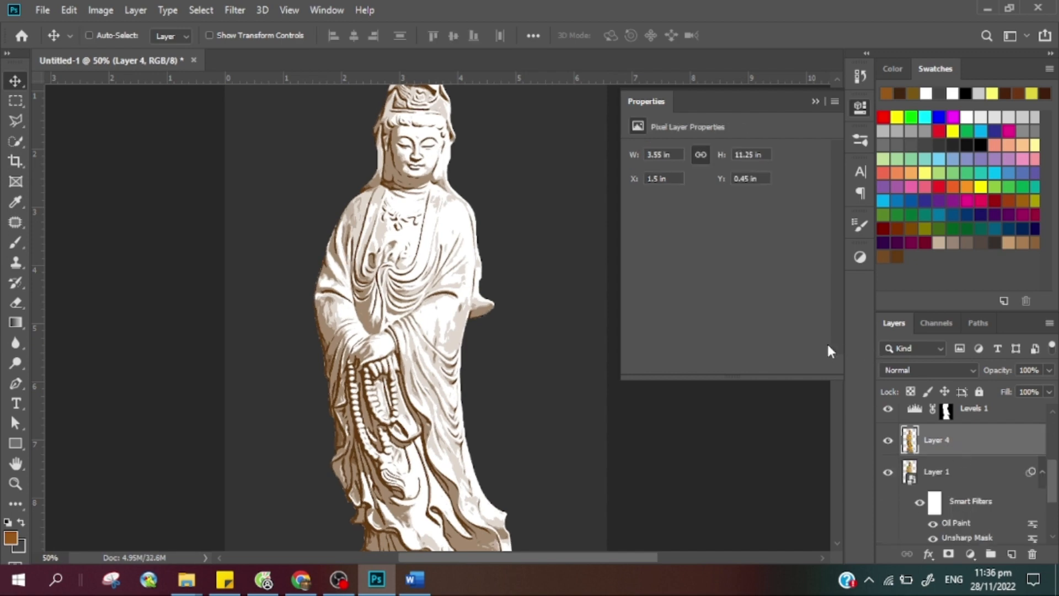
key(ctrl+shift+l)
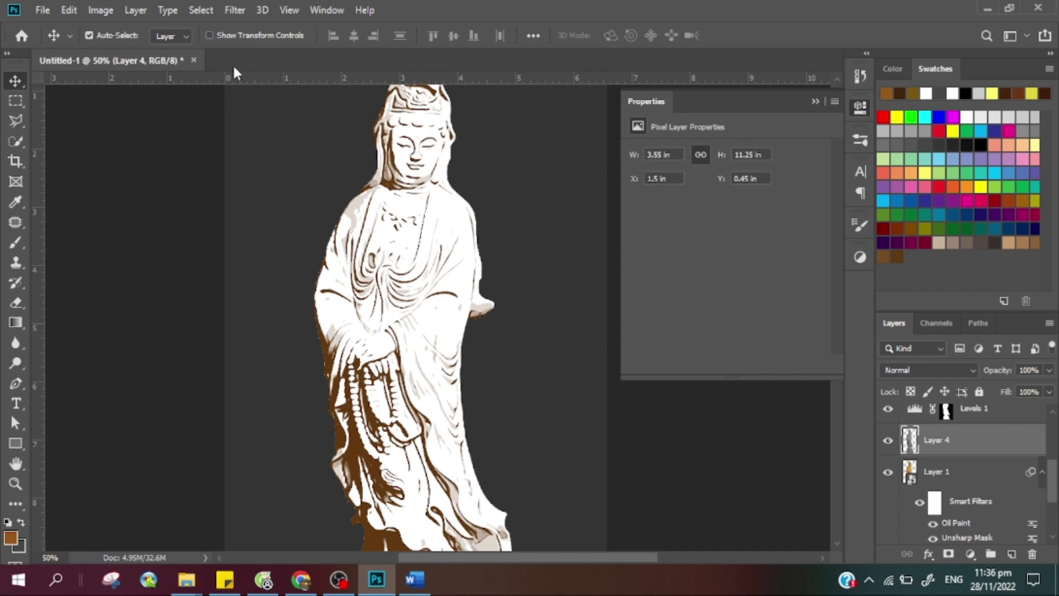
Sharpen the grayscale statue copy with Unsharp Mask, using a lower amount, a 3.0-pixel radius and a threshold of 20 levels
click(235, 10)
mouse_move(323, 231)
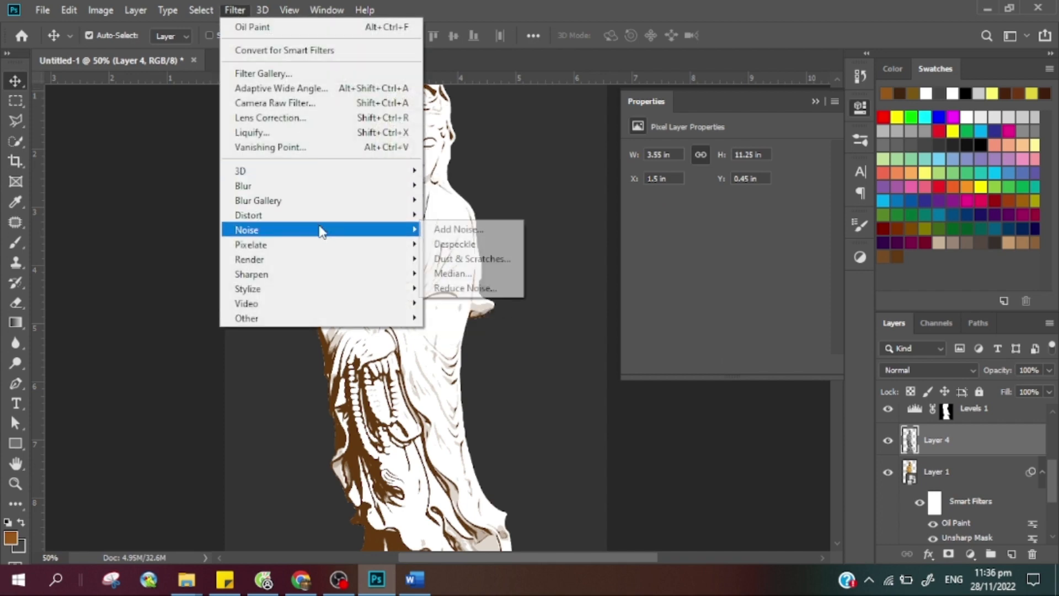
mouse_move(328, 314)
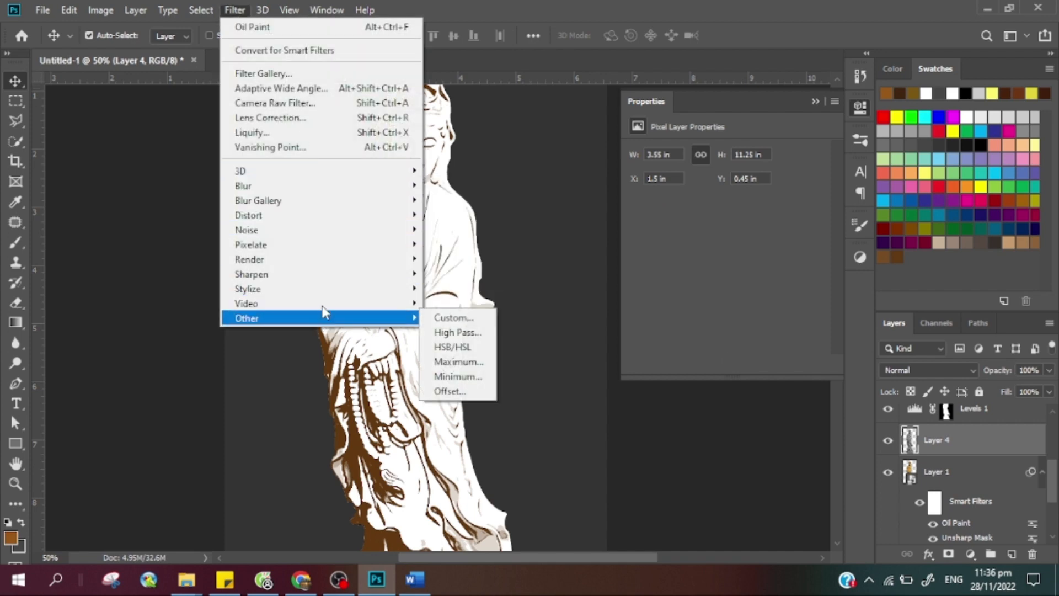
mouse_move(334, 274)
click(473, 347)
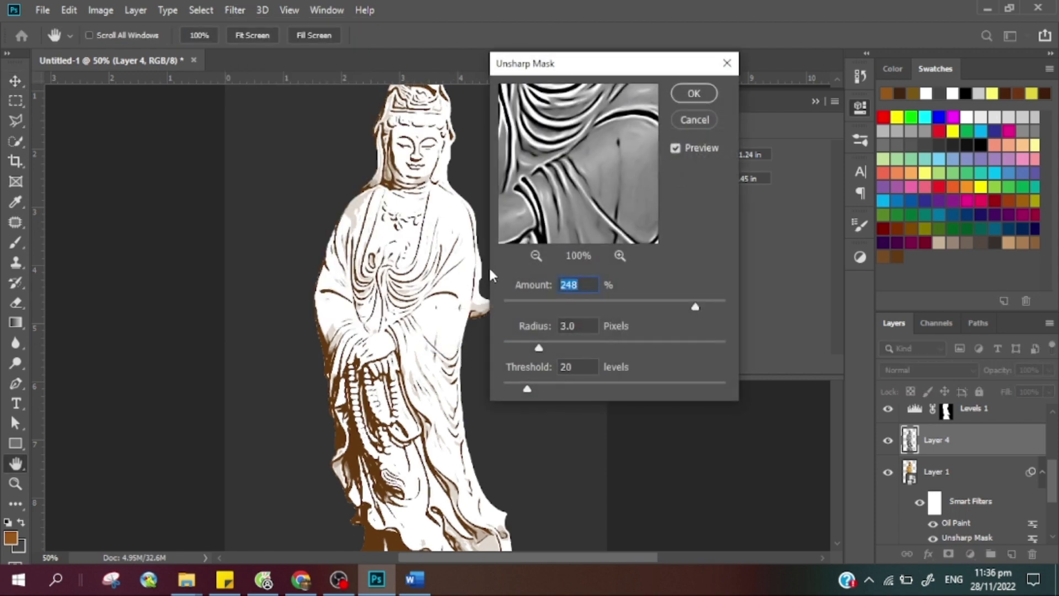
drag(577, 142, 598, 220)
drag(580, 95, 587, 224)
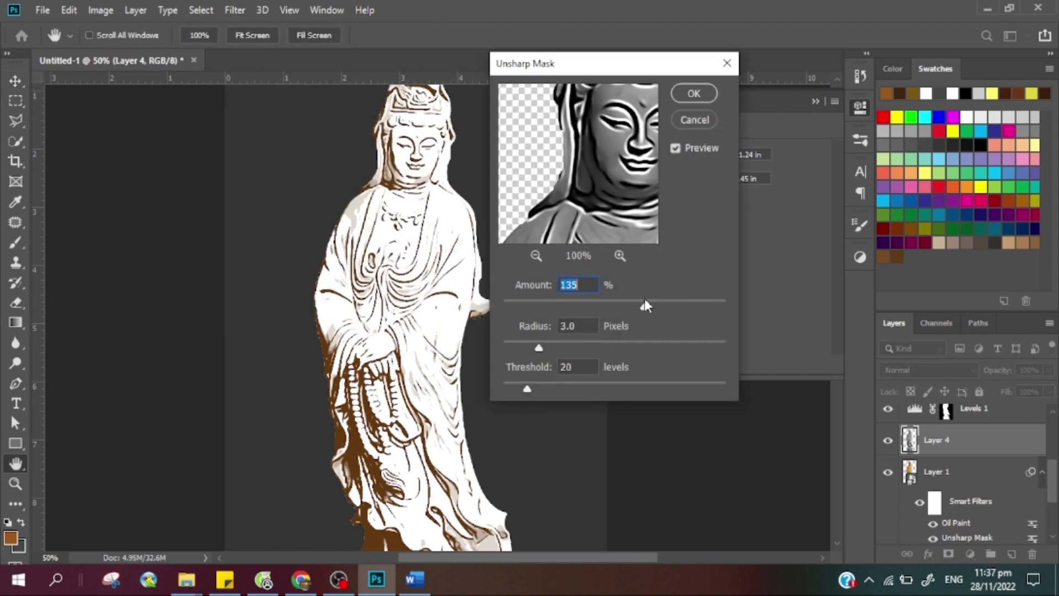
drag(645, 305, 579, 311)
click(702, 93)
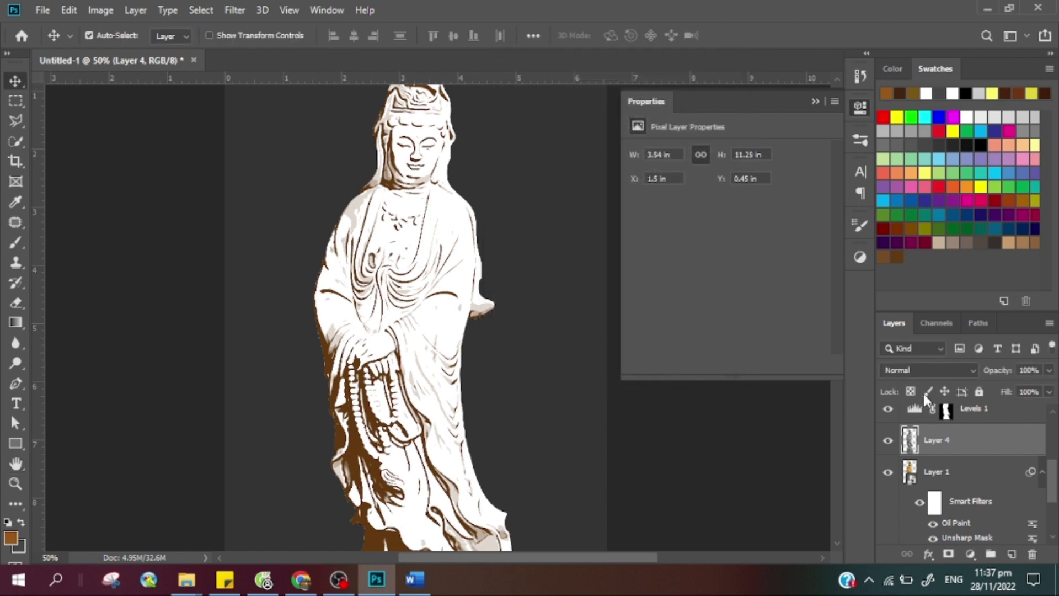
Set the sharpened grayscale copy's blend mode to Overlay and hide the layer to compare its effect
click(926, 369)
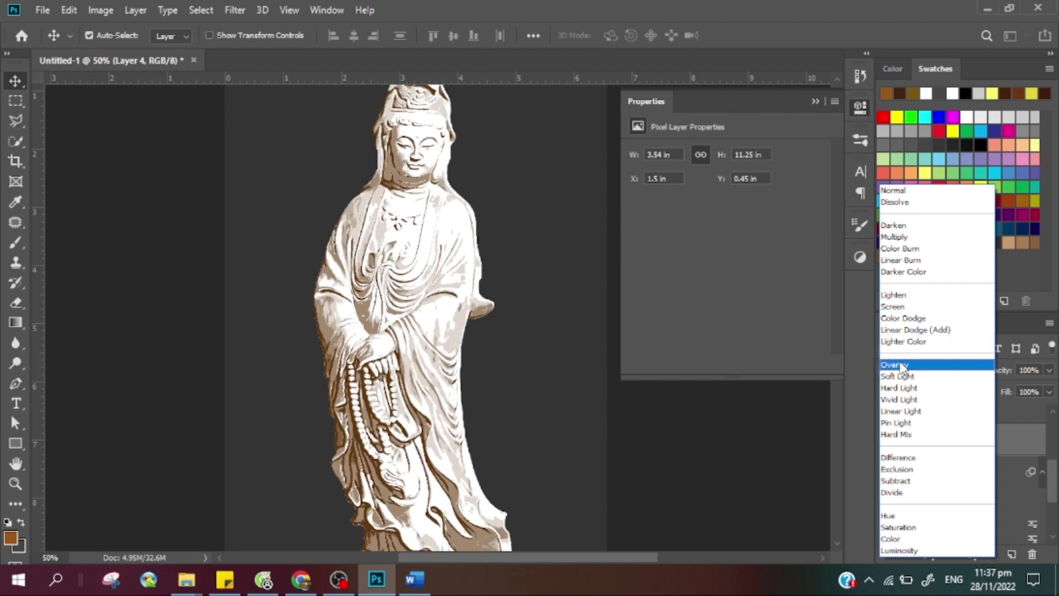
click(897, 365)
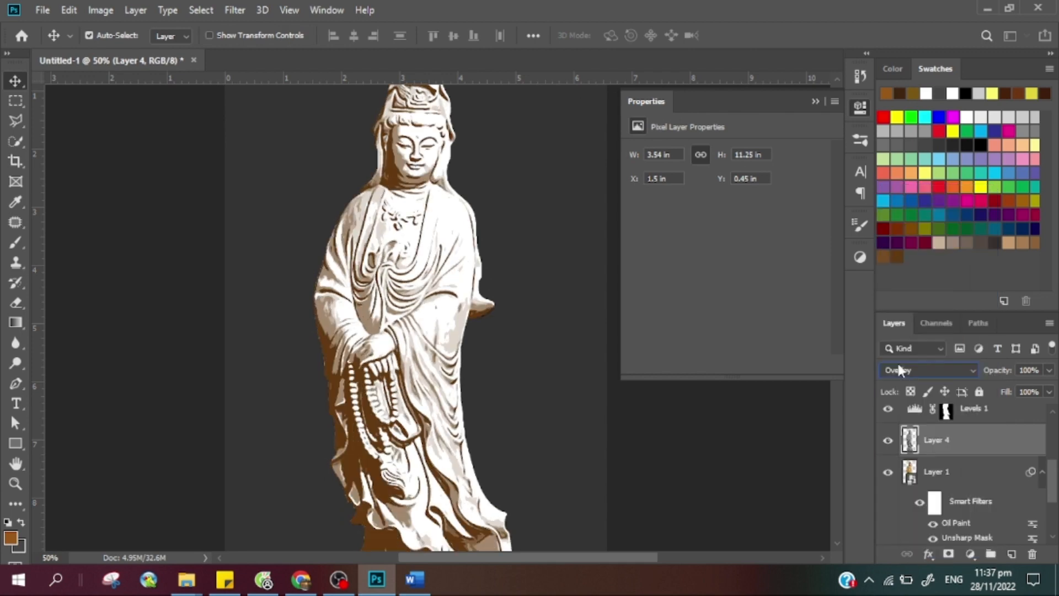
click(887, 440)
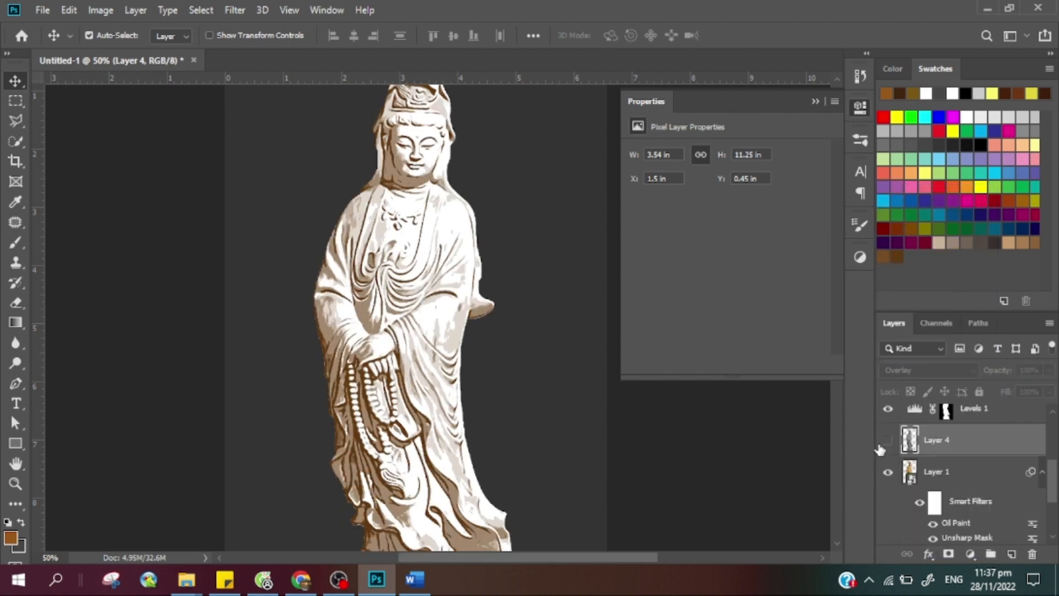
Show the grayscale statue copy, Layer 4, again and fit the whole artwork in view
click(888, 440)
key(z)
alt+click(483, 312)
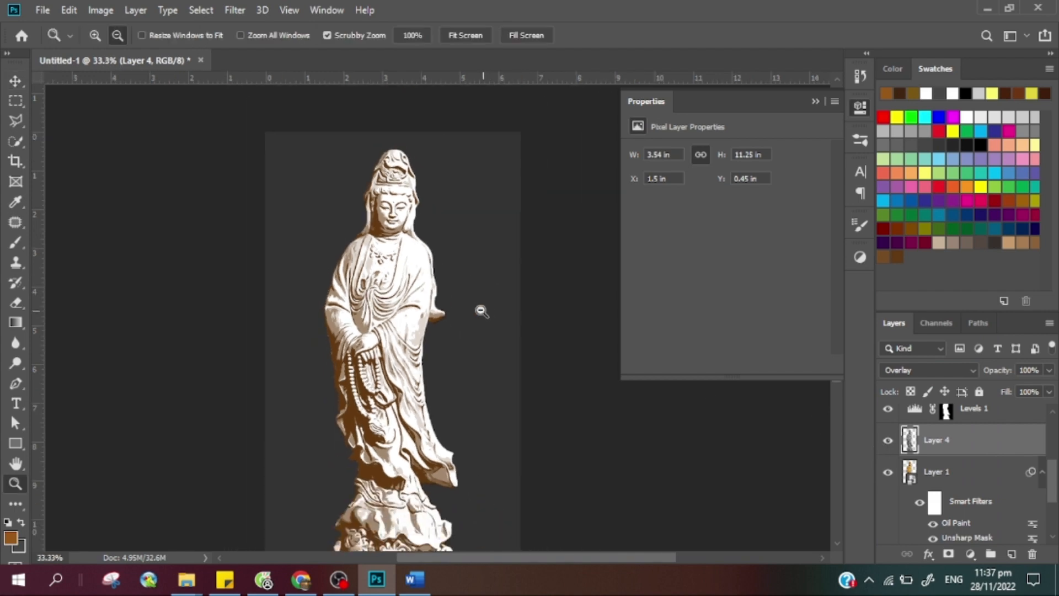
alt+click(475, 312)
key(ctrl+0)
key(alt+v)
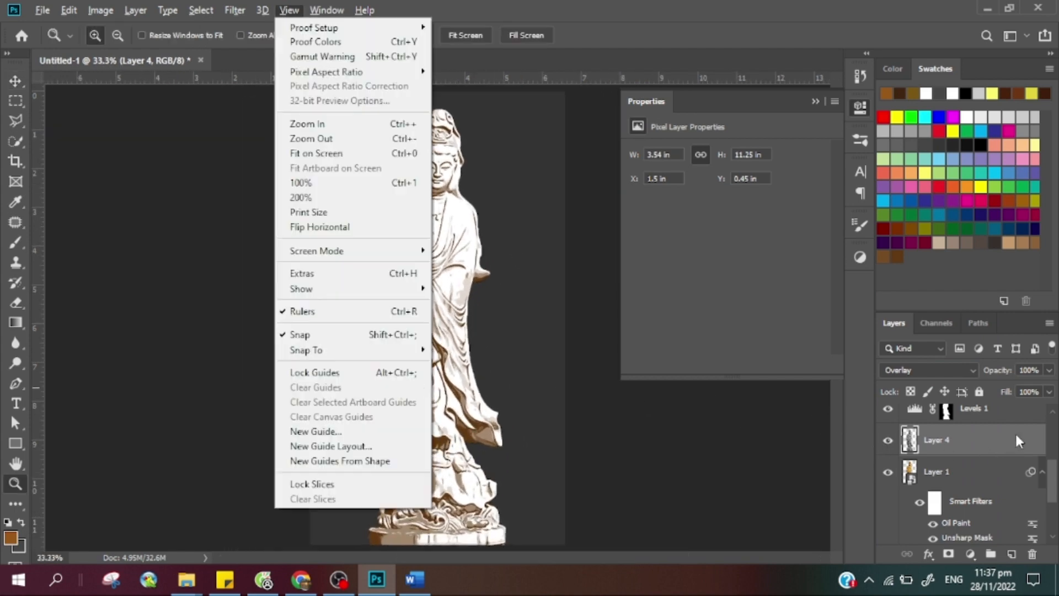
Reduce the saturation of the brown silhouette on Layer 3 to -35 with a Hue/Saturation adjustment
click(984, 471)
scroll(972, 464, up, 3)
click(975, 423)
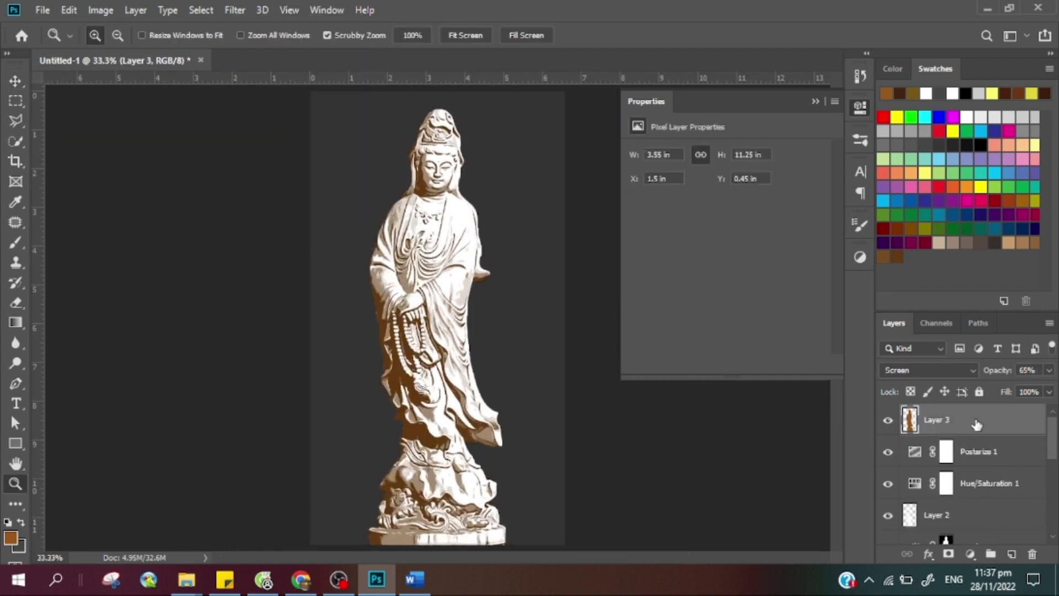
key(i)
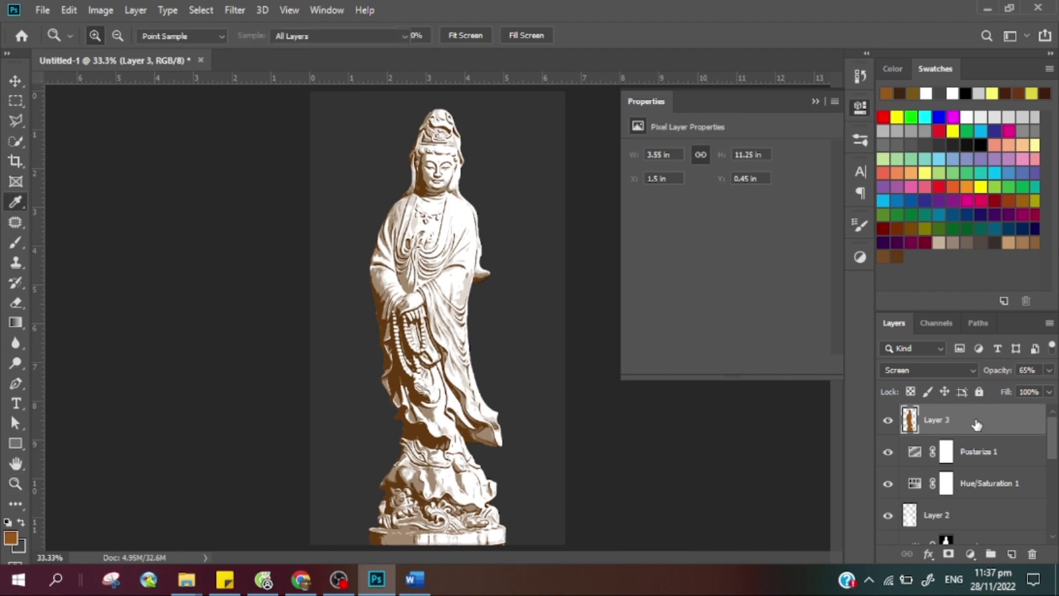
key(ctrl+u)
drag(776, 277, 744, 279)
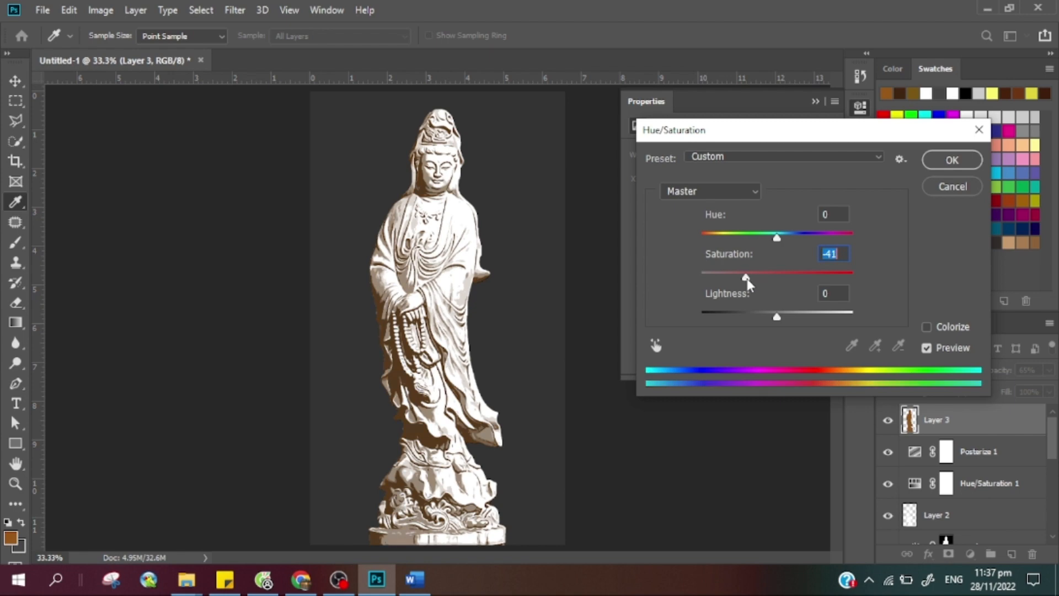
mouse_move(746, 279)
mouse_down()
mouse_move(702, 278)
mouse_move(754, 285)
mouse_up()
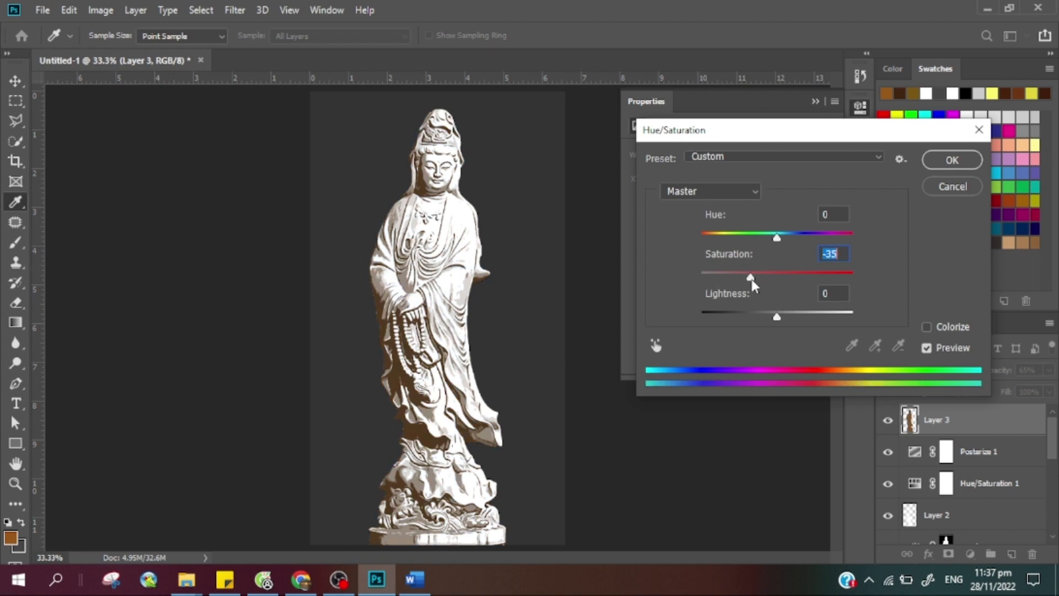
click(952, 160)
Load the statue outline of Layer 1 as a selection while keeping Layer 3 active
key(z)
drag(446, 215, 466, 169)
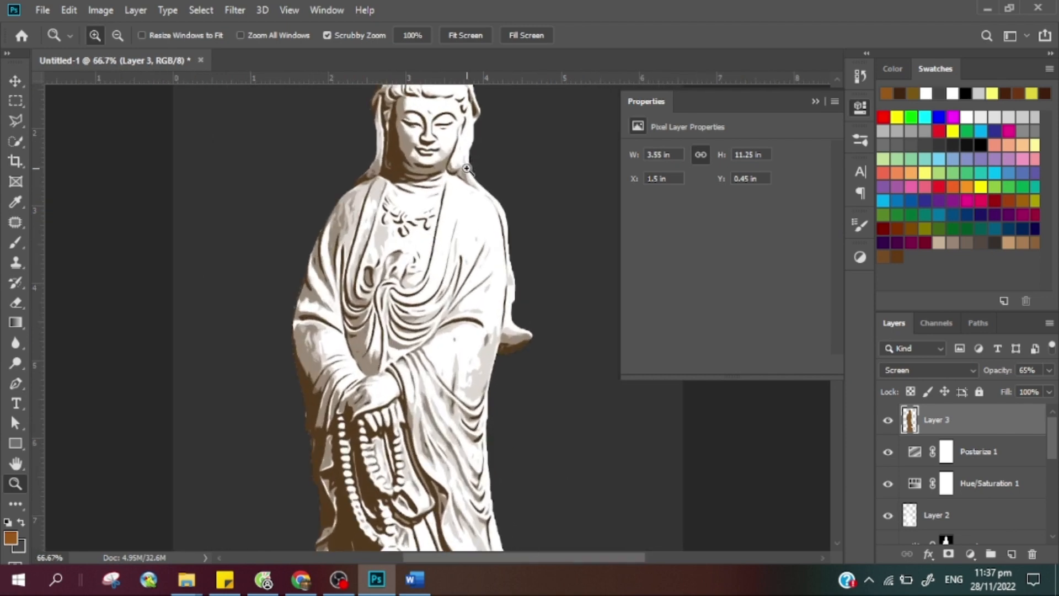
alt+click(369, 181)
alt+click(369, 181)
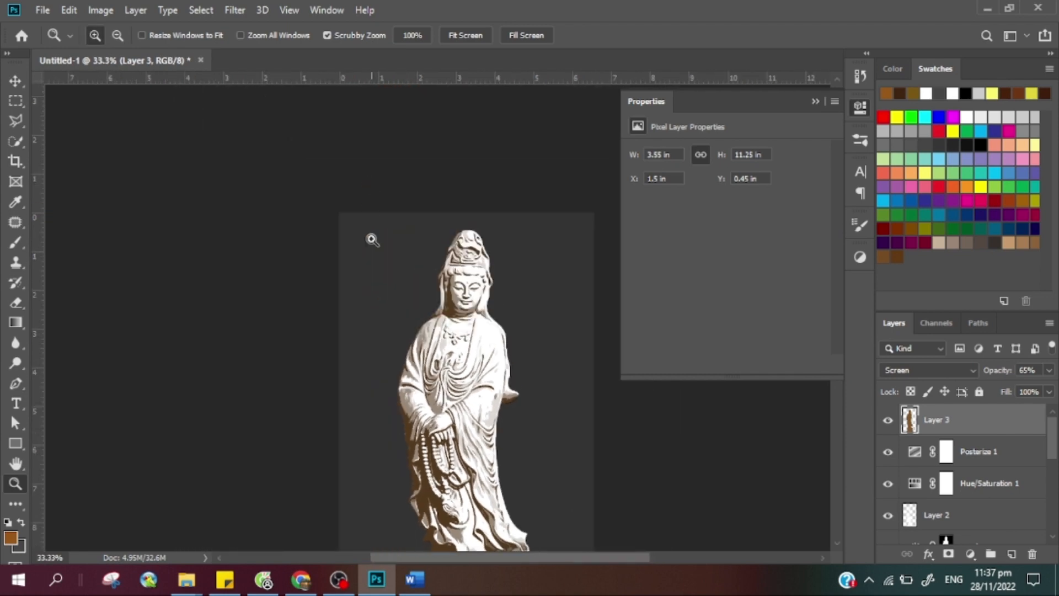
scroll(384, 317, down, 5)
scroll(912, 445, down, 5)
scroll(932, 460, up, 1)
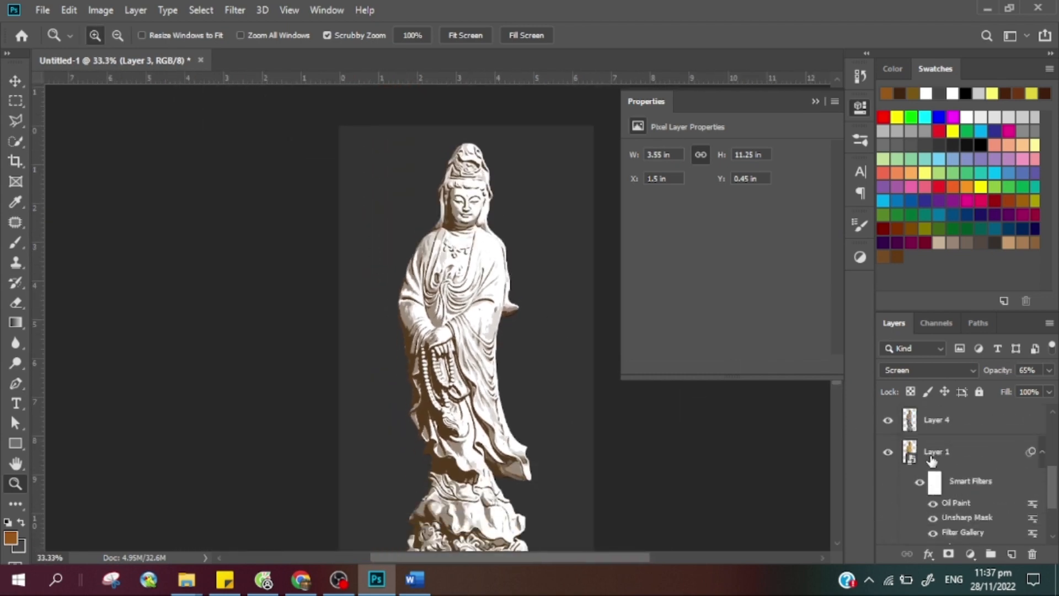
ctrl+click(911, 457)
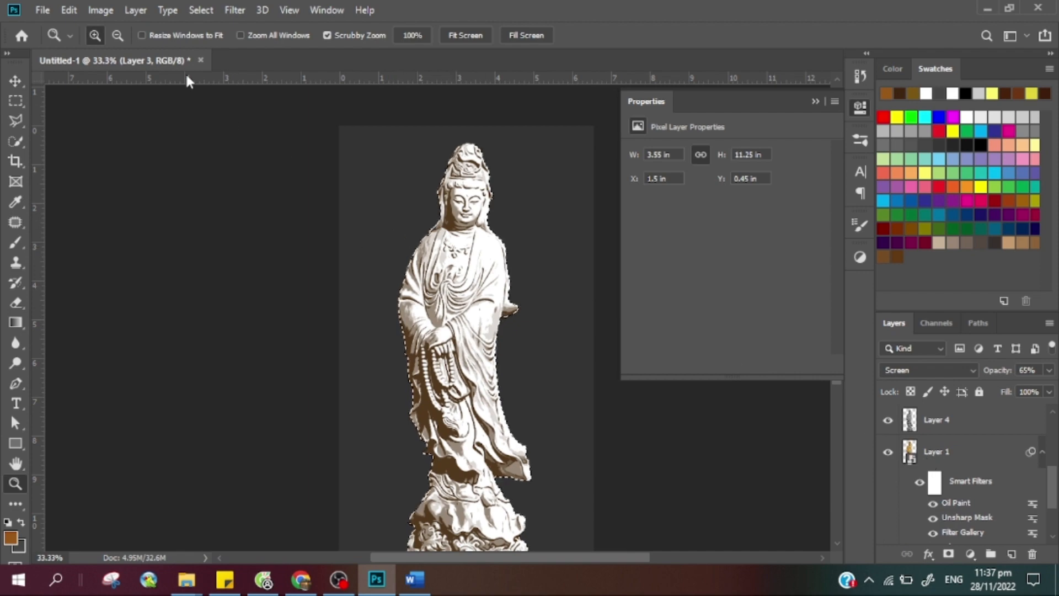
Stroke the statue selection on Layer 3 with a 2 px brown outline, placed outside, in Multiply mode at 100% opacity
click(102, 11)
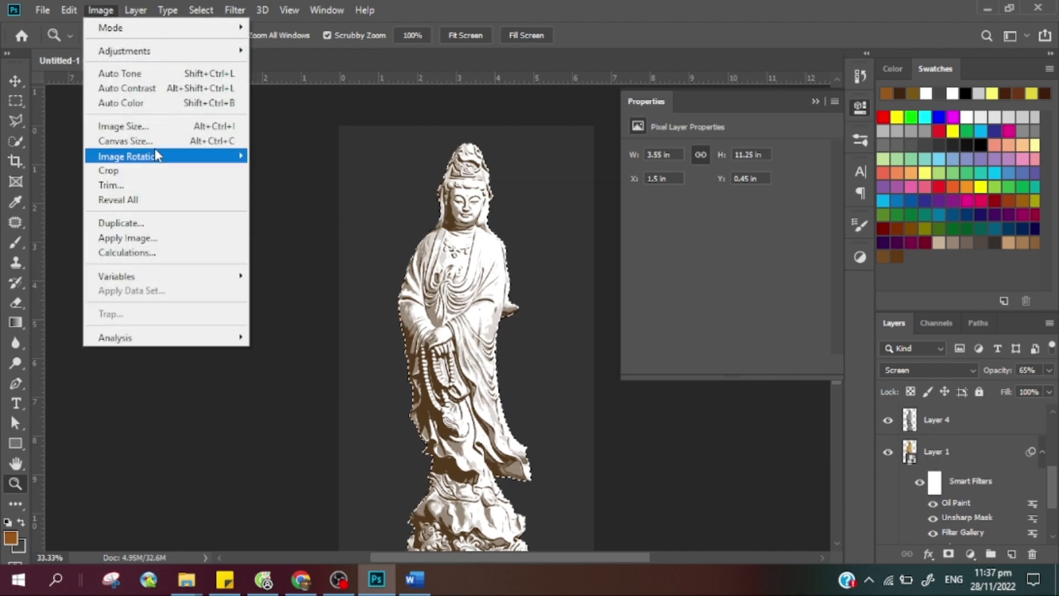
click(87, 11)
click(68, 10)
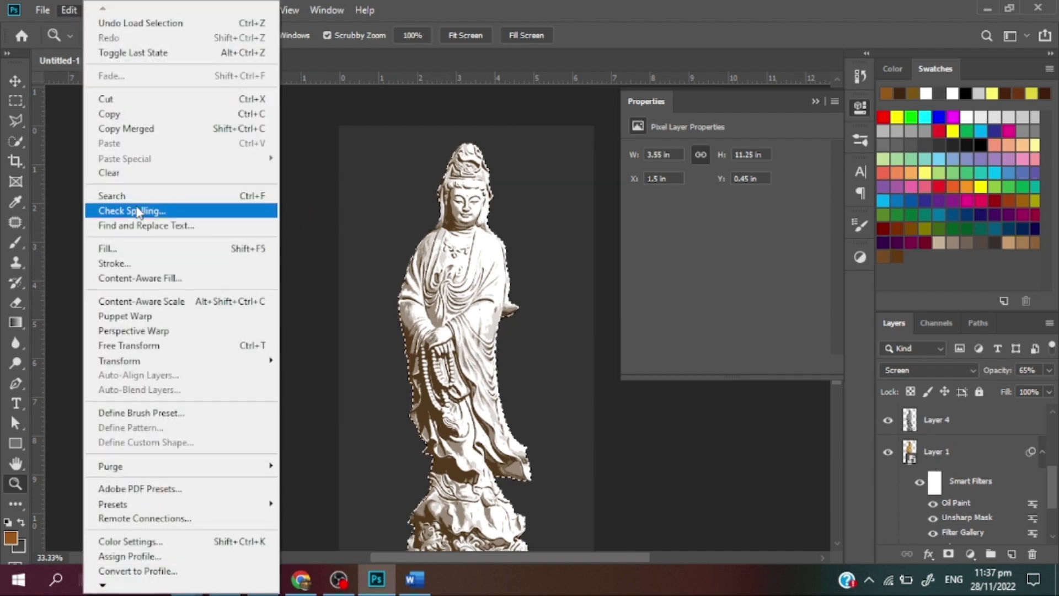
click(126, 265)
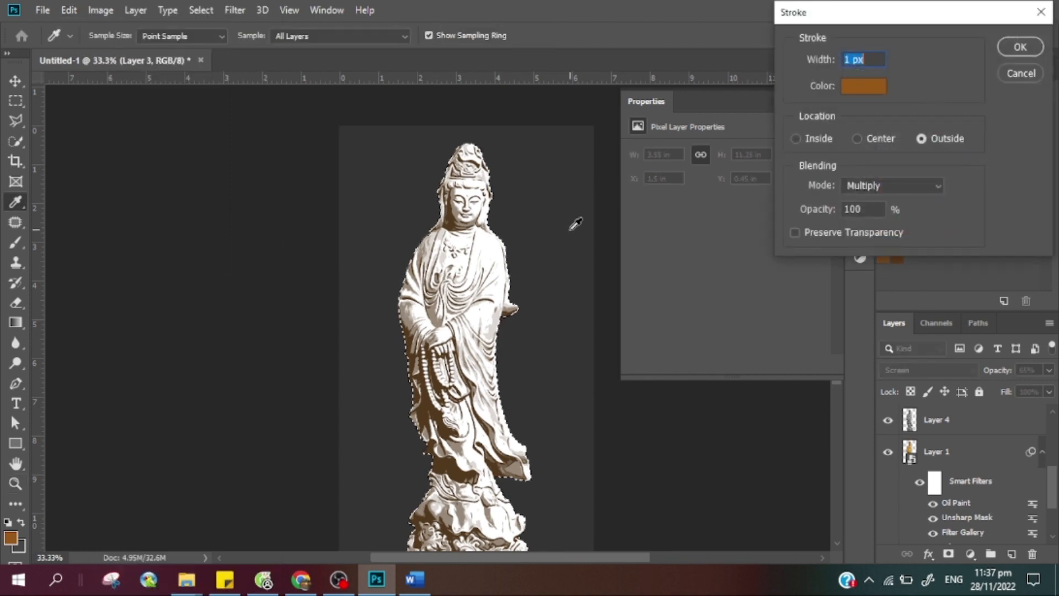
click(847, 60)
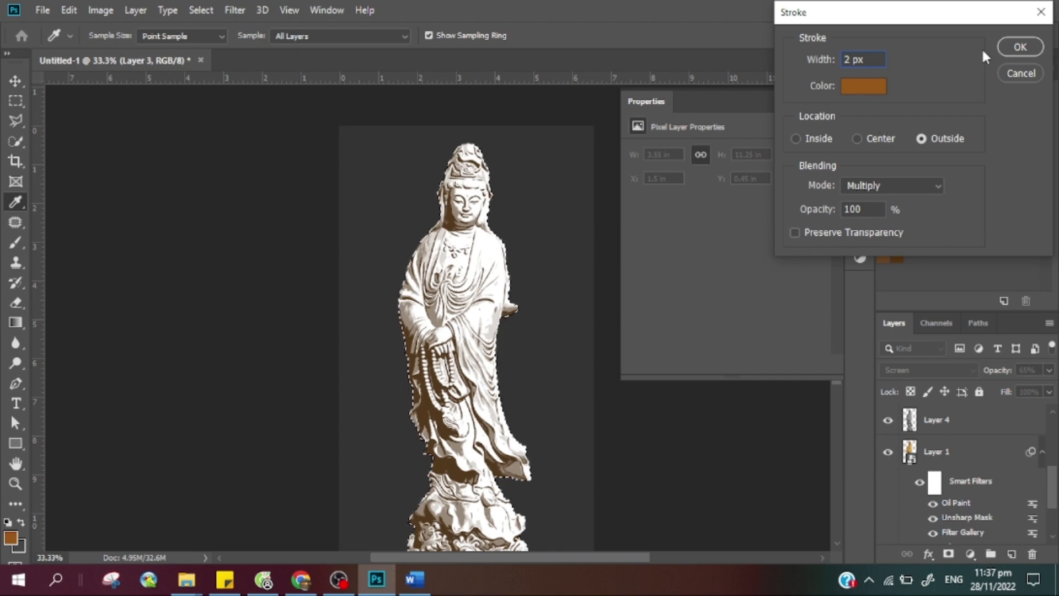
click(1017, 47)
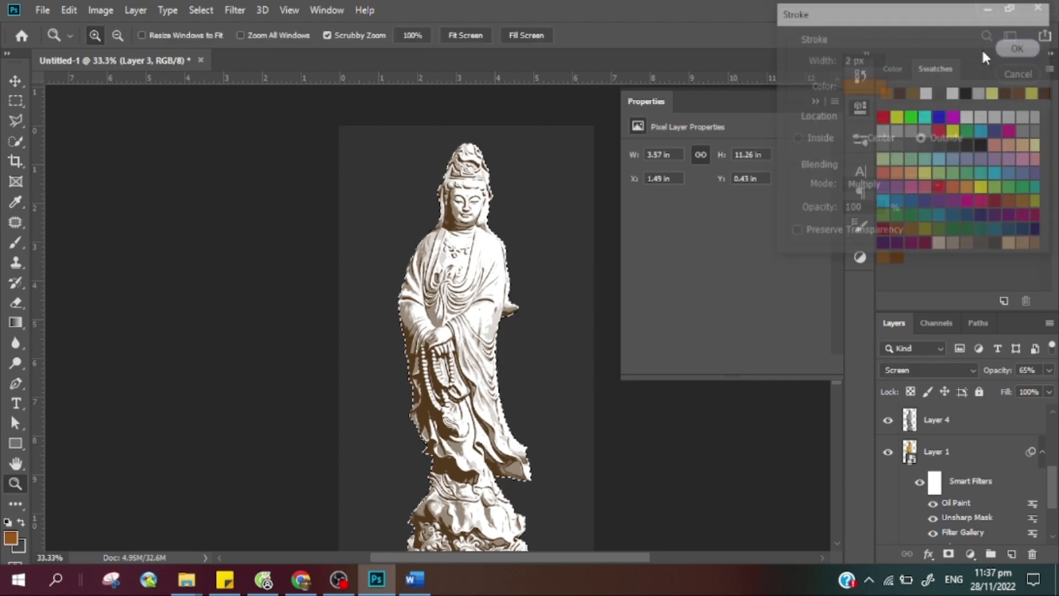
Clear the statue selection and inspect the stroked edge around the head and shoulders
ctrl+click(491, 185)
click(489, 196)
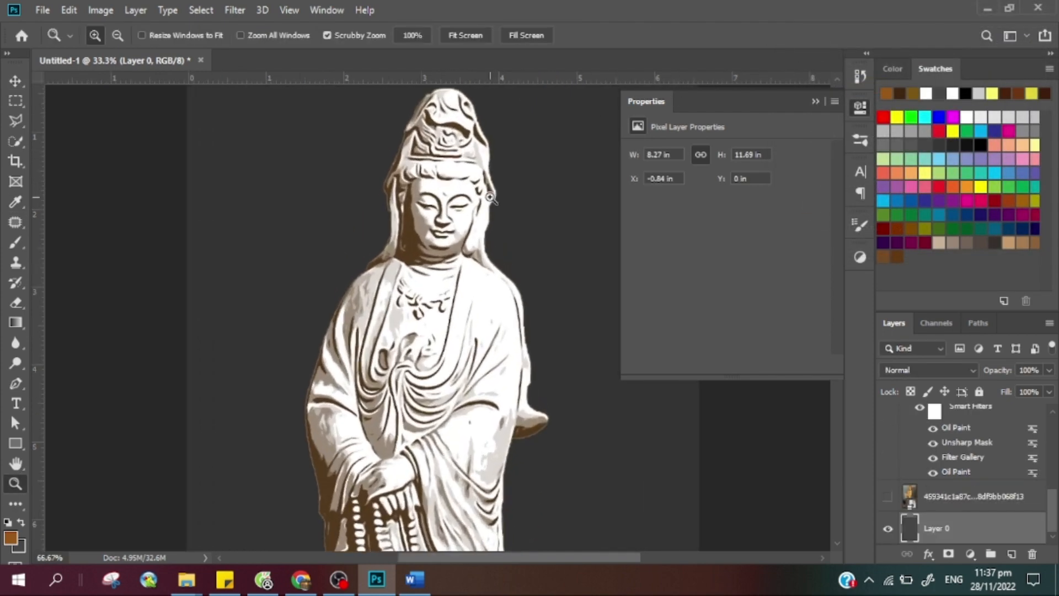
click(490, 197)
key(alt)
alt+click(469, 265)
alt+click(469, 264)
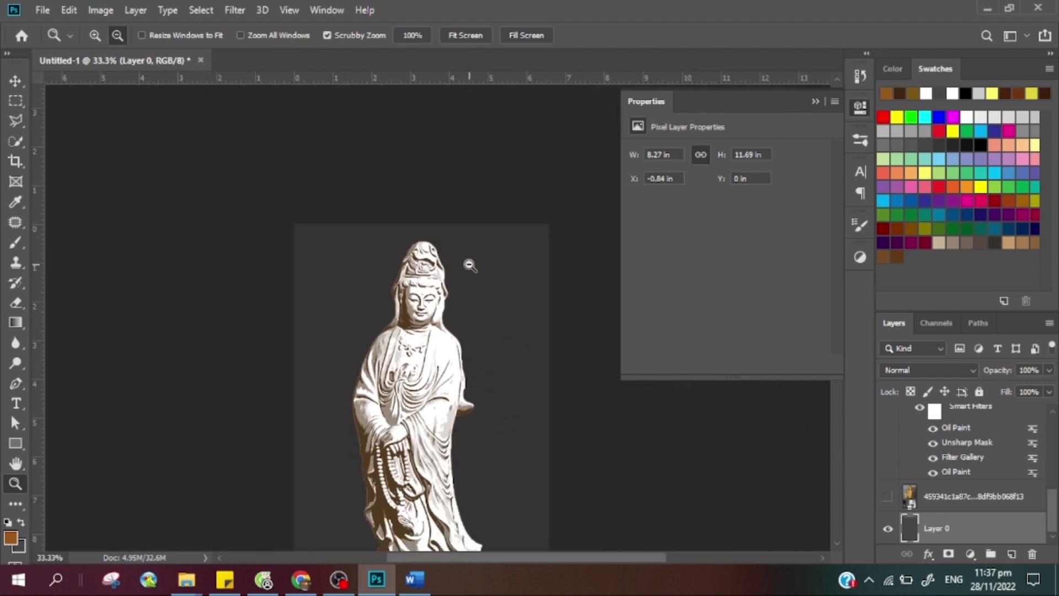
scroll(471, 279, down, 2)
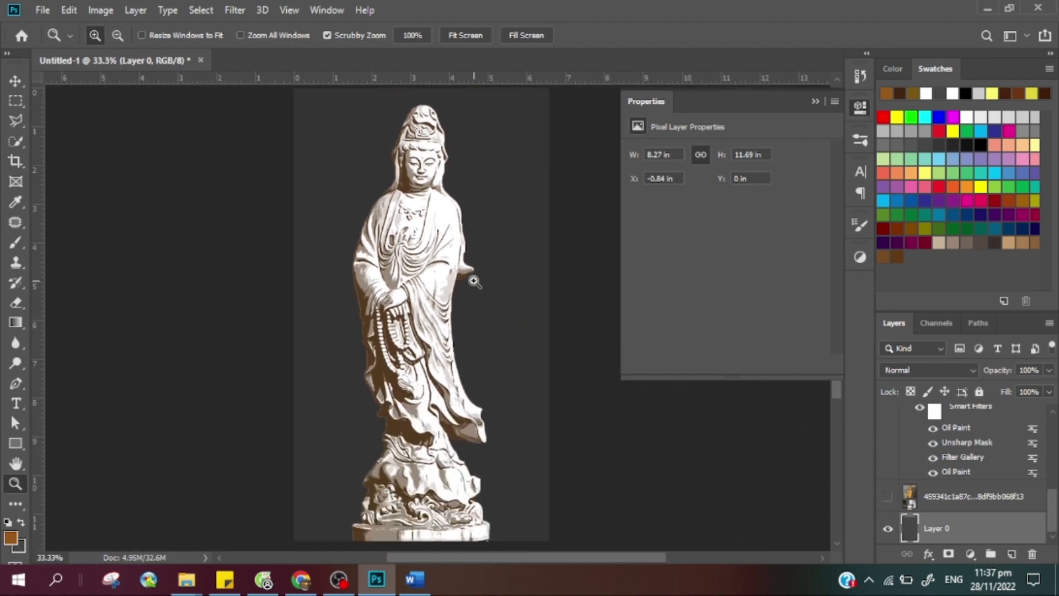
Save the layered artwork as a Photoshop file named BB in the Desktop's Budaha vector folder, with Maximize Compatibility on
key(ctrl+s)
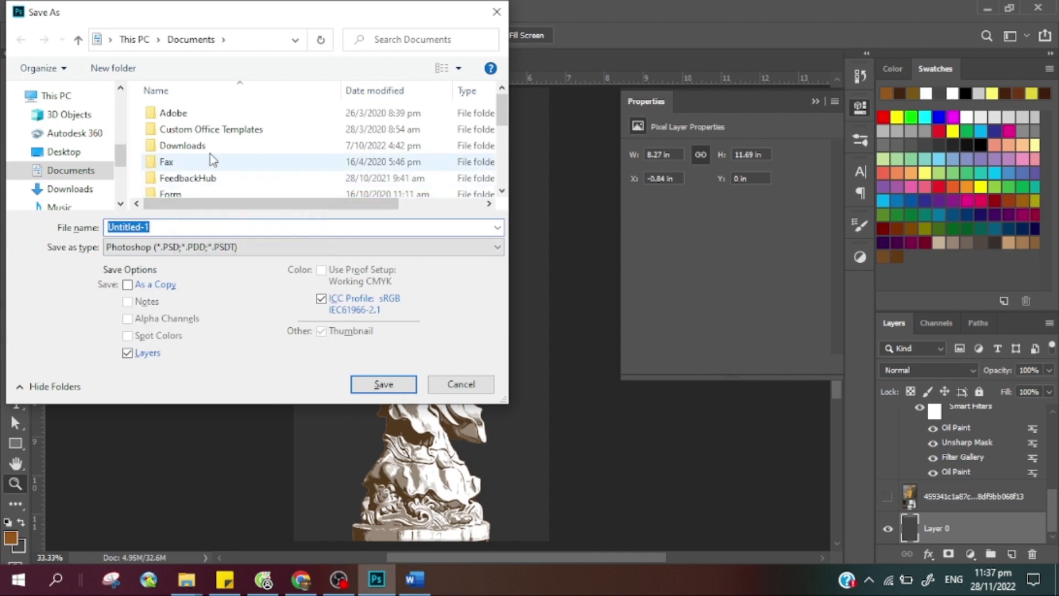
click(215, 156)
scroll(82, 145, up, 4)
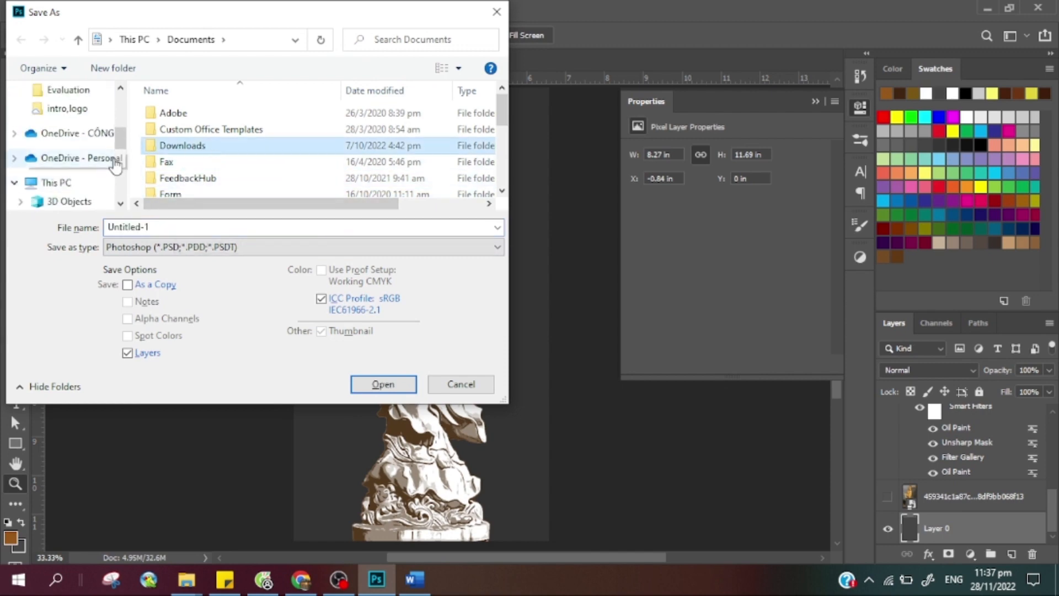
scroll(83, 144, up, 3)
click(64, 121)
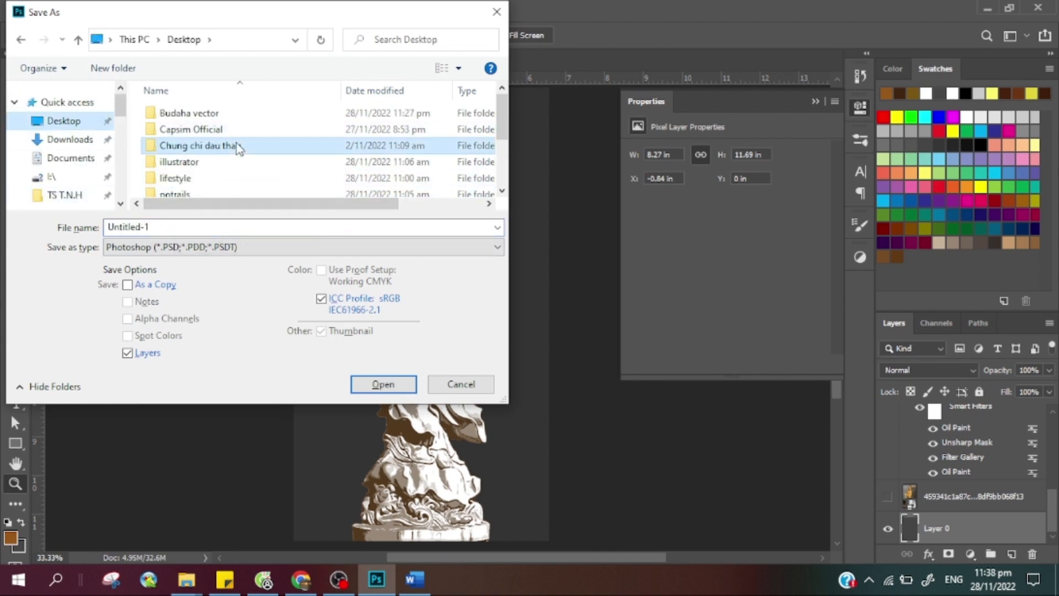
double_click(203, 113)
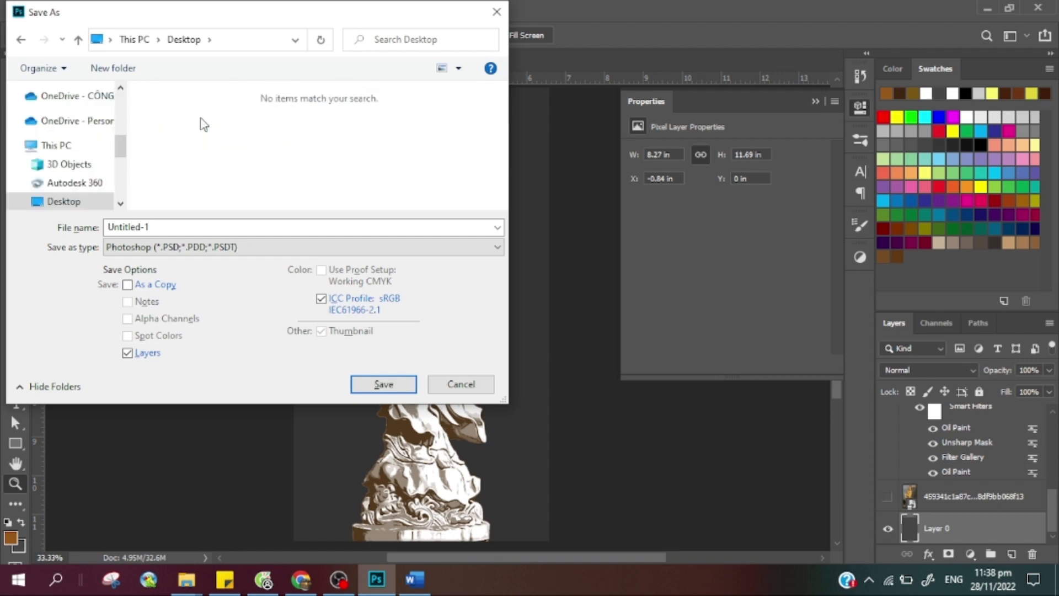
click(220, 227)
text(BB)
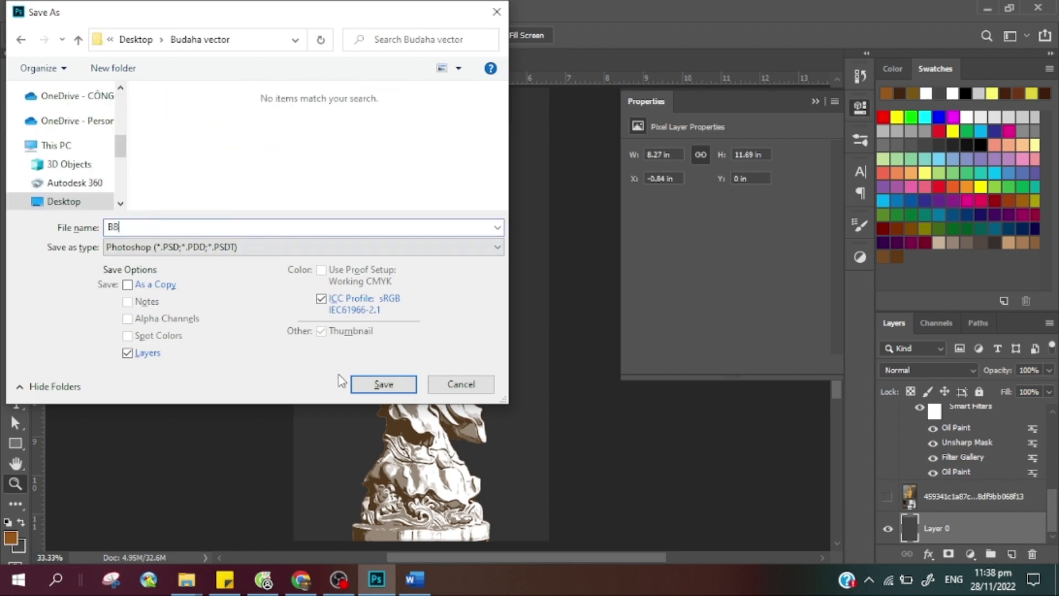
click(398, 391)
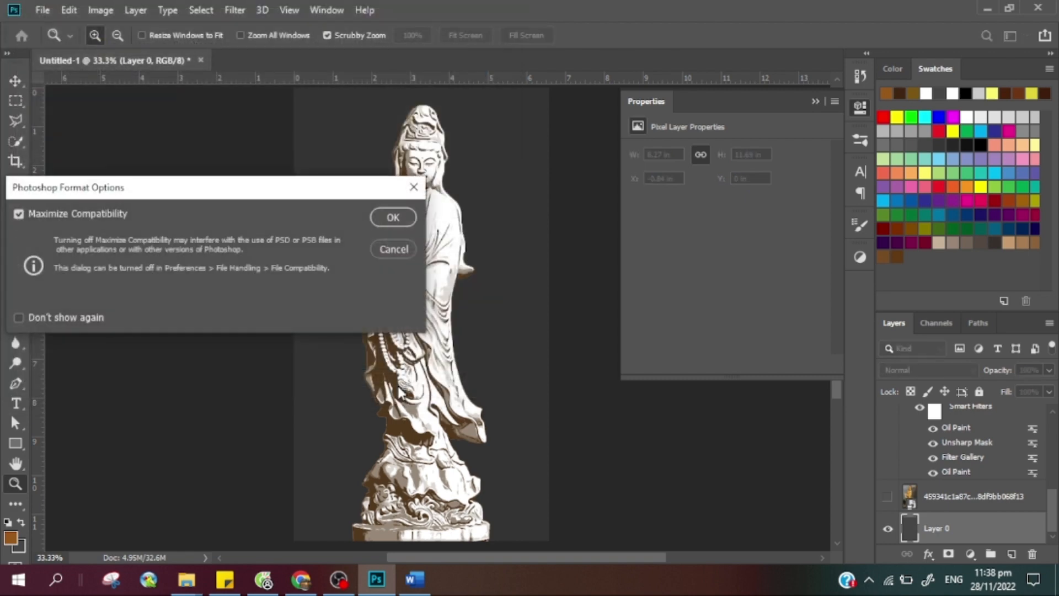
key(Return)
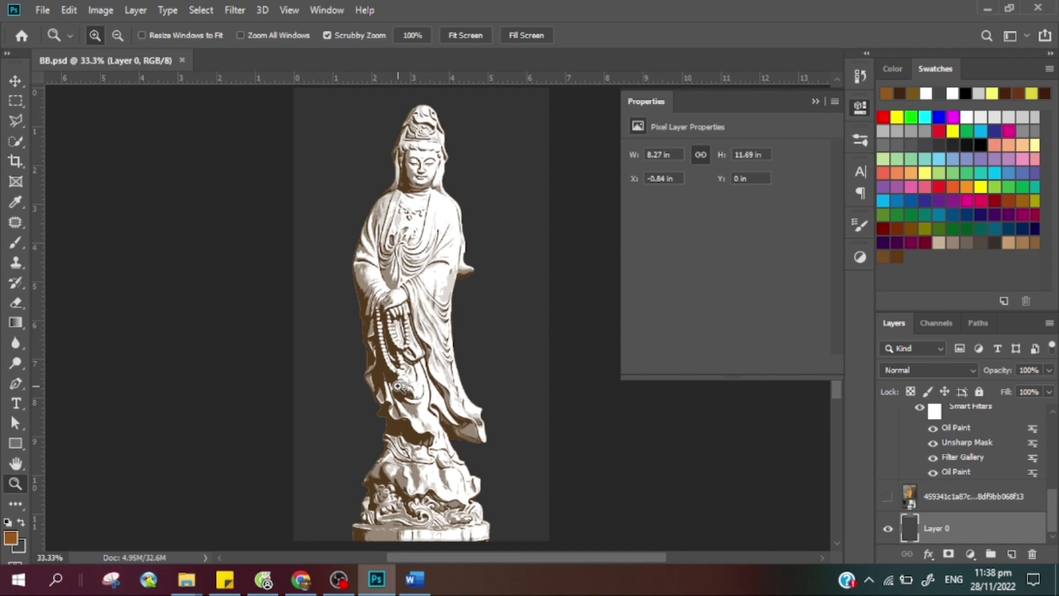
click(338, 579)
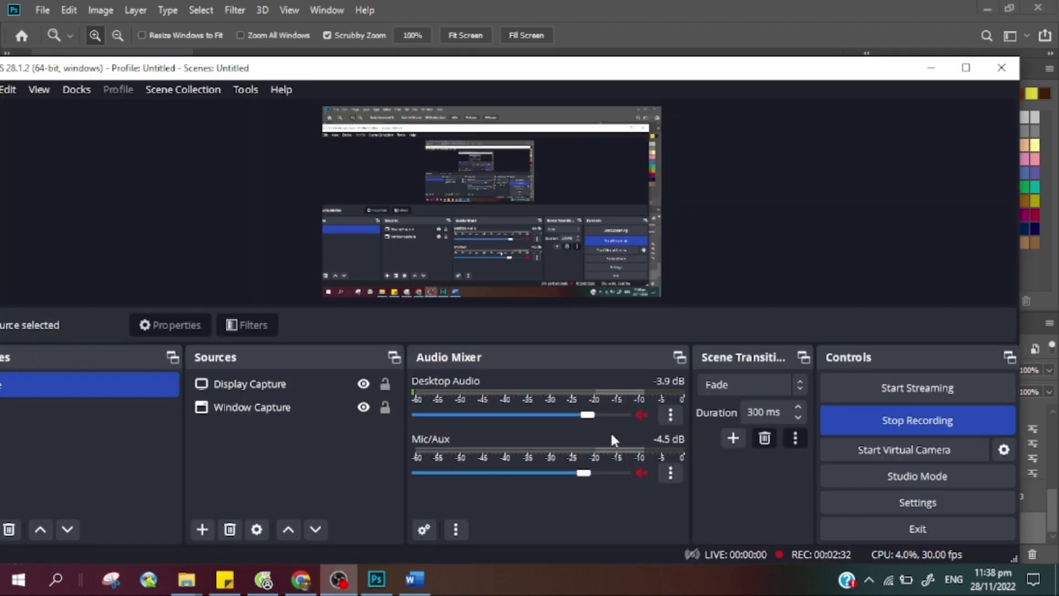